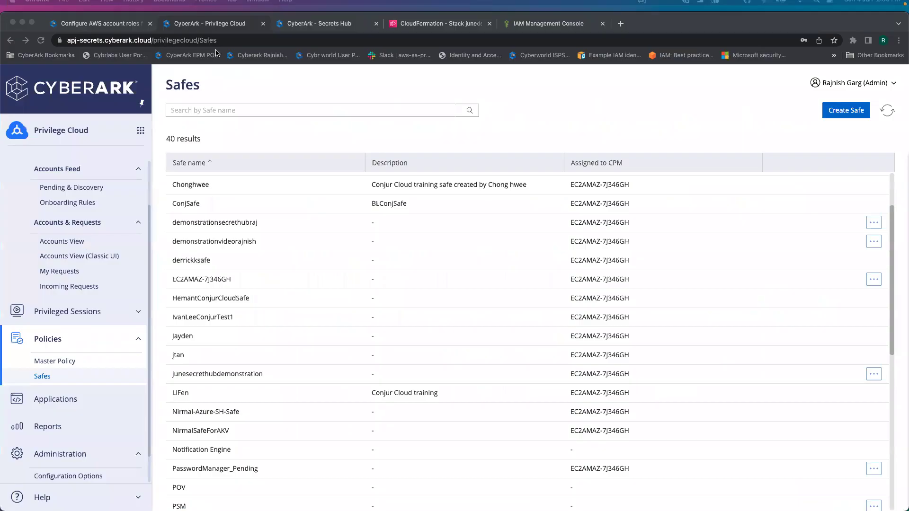
# Switch to the Secrets Hub documentation tab
pyautogui.click(121, 24)
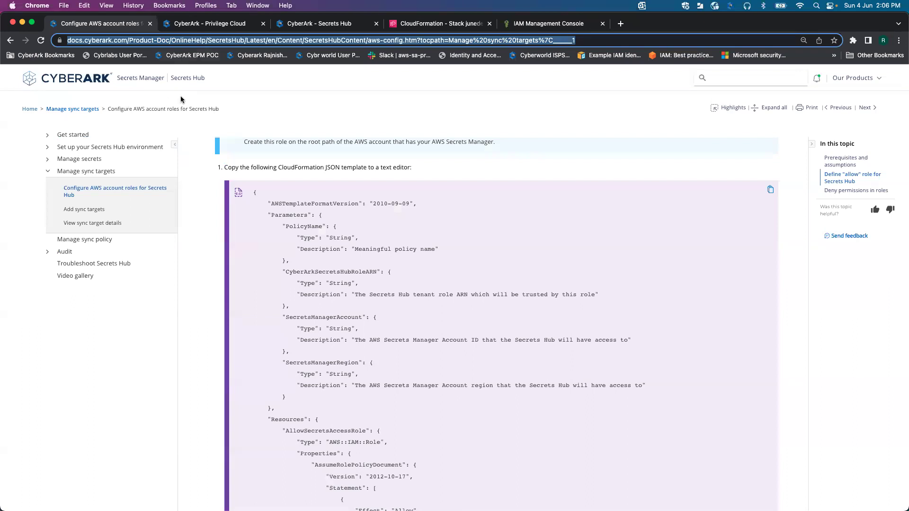
# Review the SecretsHub Safe permissions table in the Synchronize Privilege Cloud secrets article, then return to Safes
pyautogui.click(47, 161)
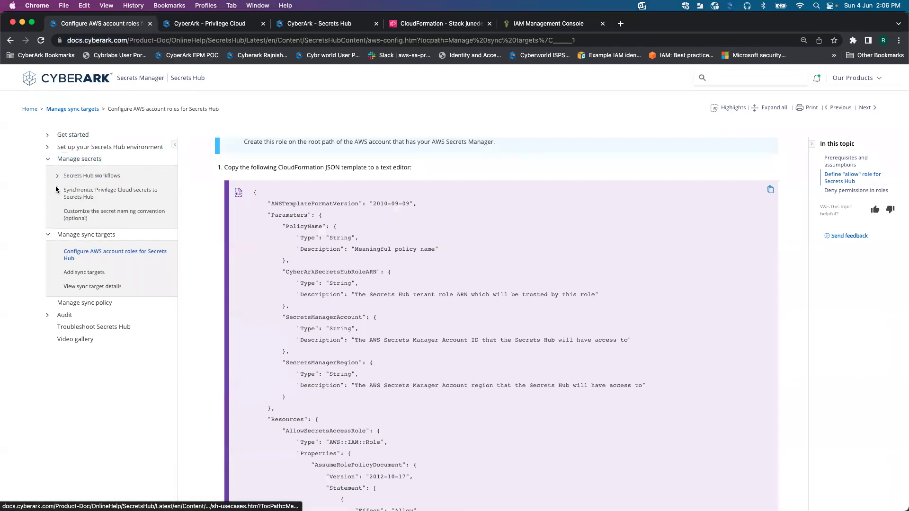
pyautogui.click(79, 192)
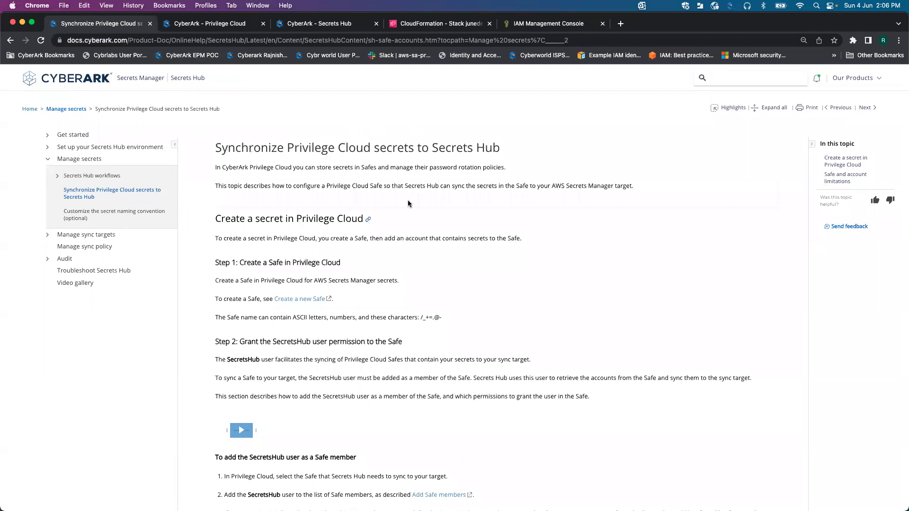
pyautogui.scroll(-2, 408, 204)
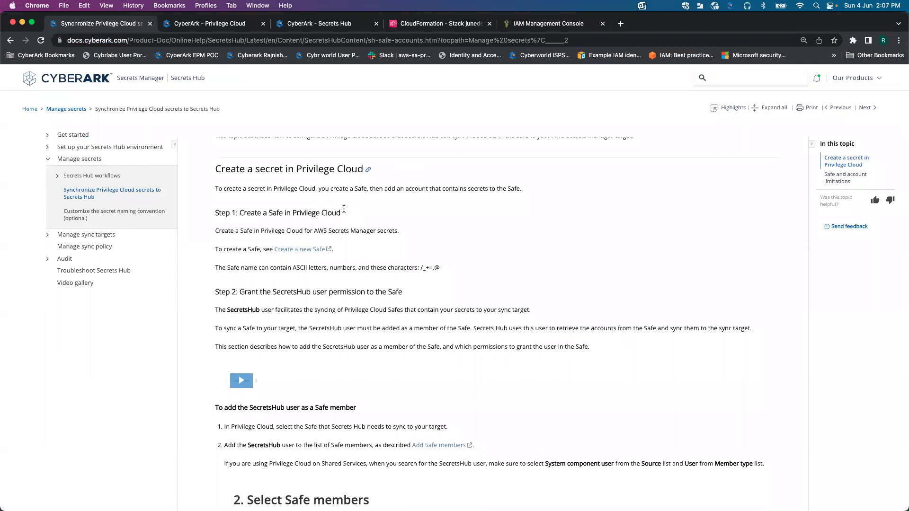
pyautogui.scroll(-4, 393, 234)
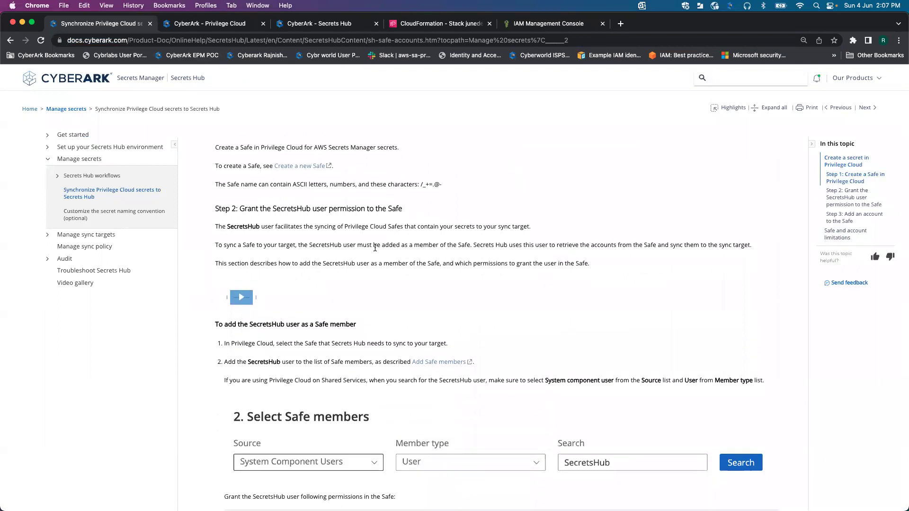
pyautogui.scroll(-3, 374, 247)
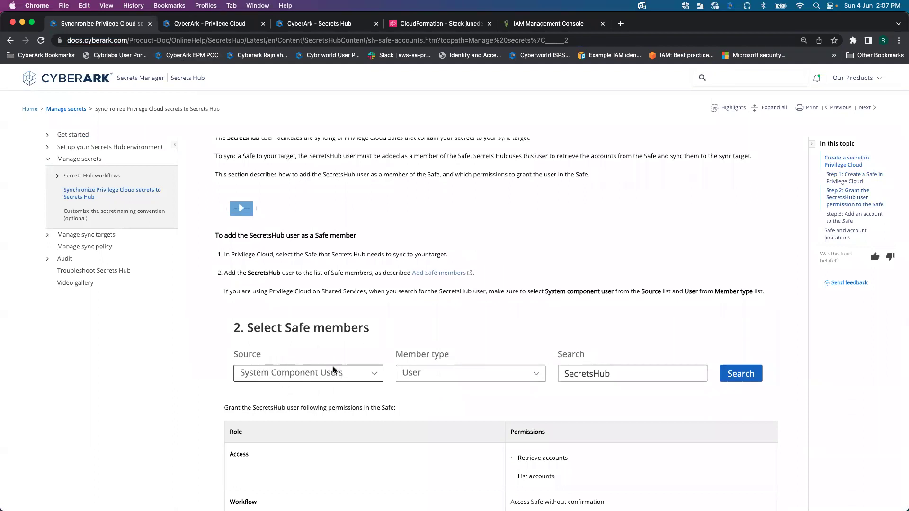
pyautogui.scroll(-4, 335, 362)
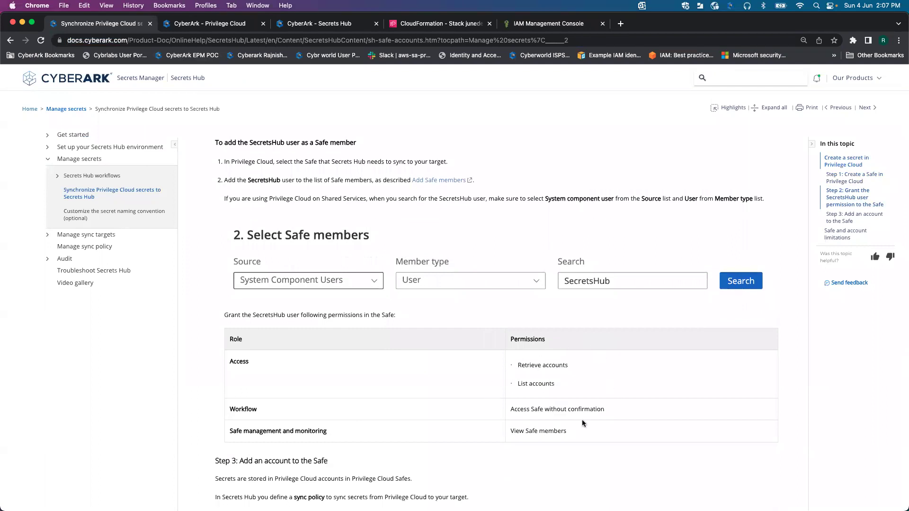
pyautogui.click(230, 23)
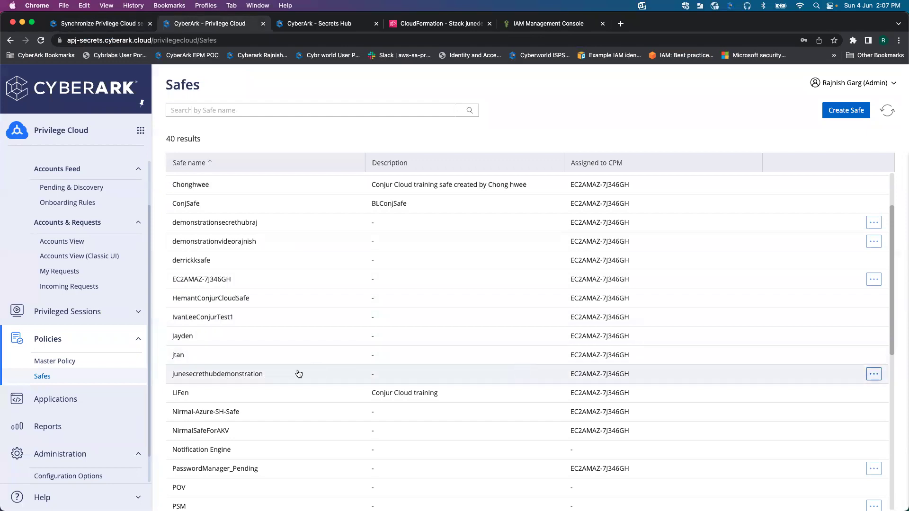
# Open Manage permissions for the SecretsHub member of the junesecrethubdemonstration Safe
pyautogui.click(299, 374)
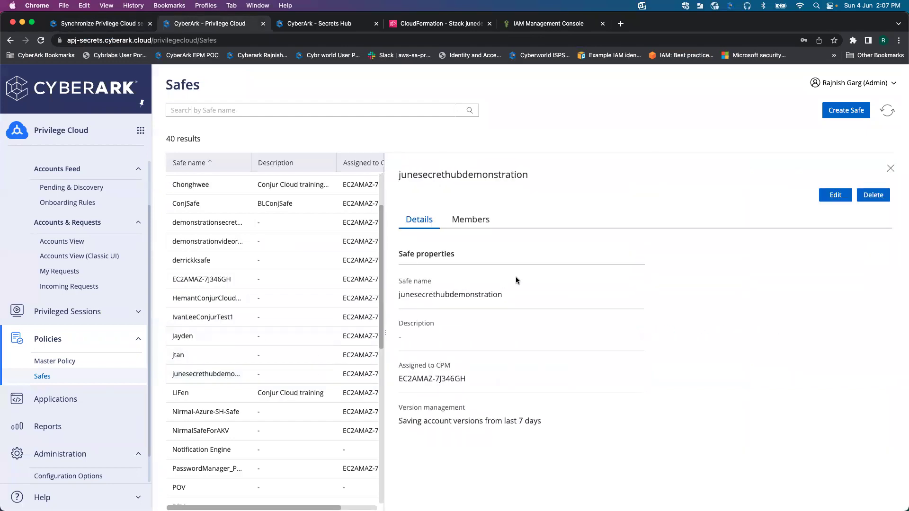
pyautogui.click(473, 221)
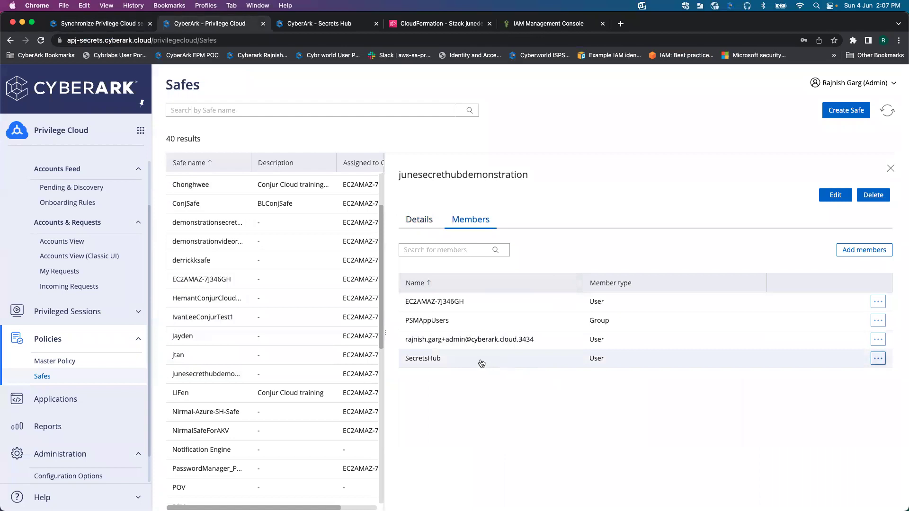
pyautogui.click(877, 359)
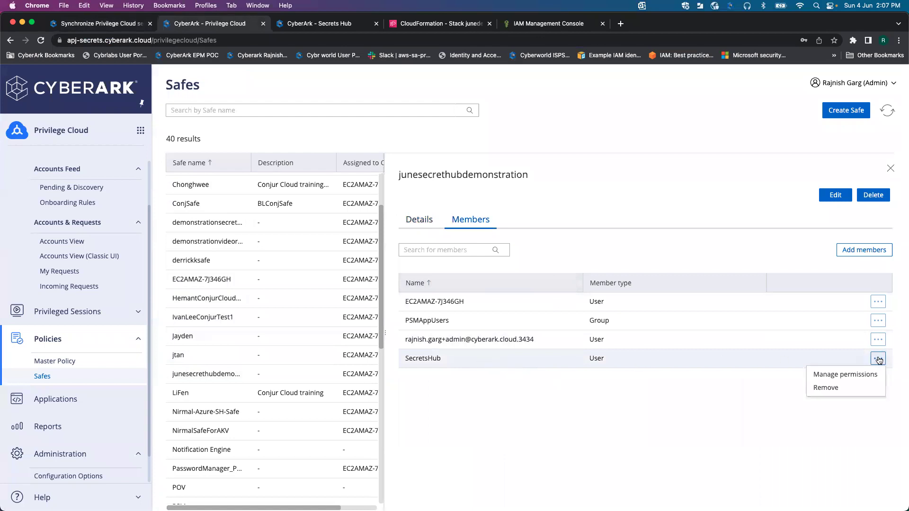
pyautogui.click(853, 375)
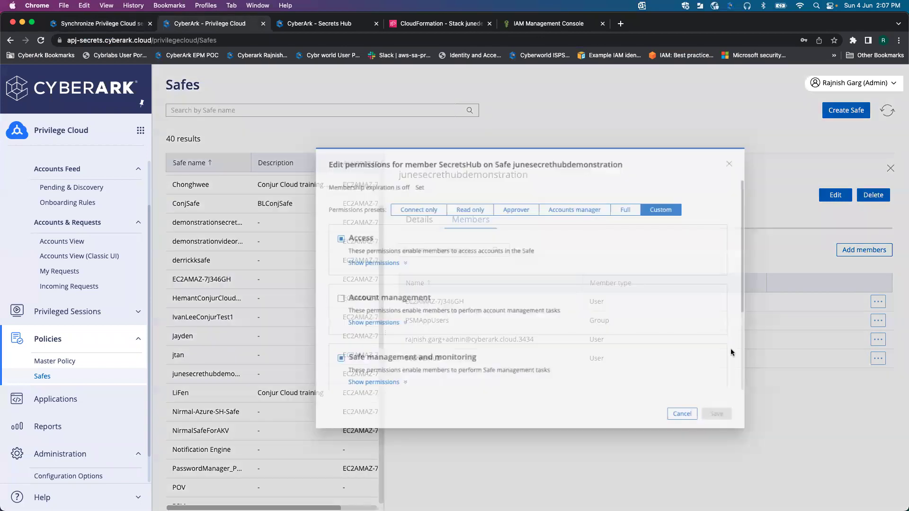
# Review SecretsHub's Access, Safe management and Workflow permissions, cancel unchanged, and go to Accounts View
pyautogui.click(392, 263)
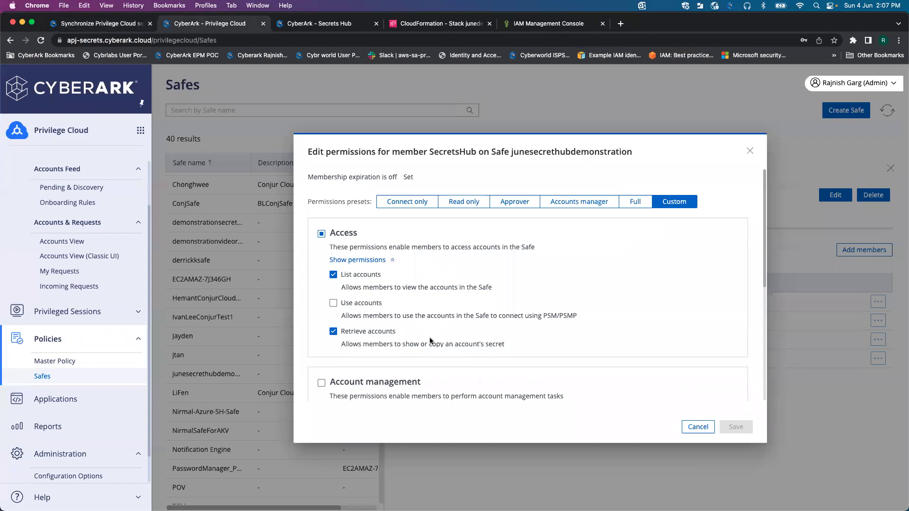
pyautogui.scroll(-3, 430, 340)
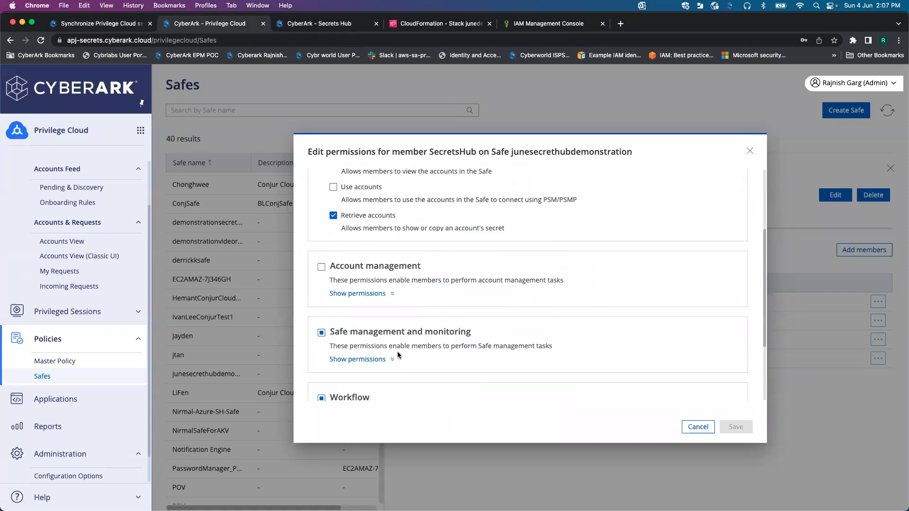
pyautogui.click(392, 359)
pyautogui.scroll(-3, 455, 352)
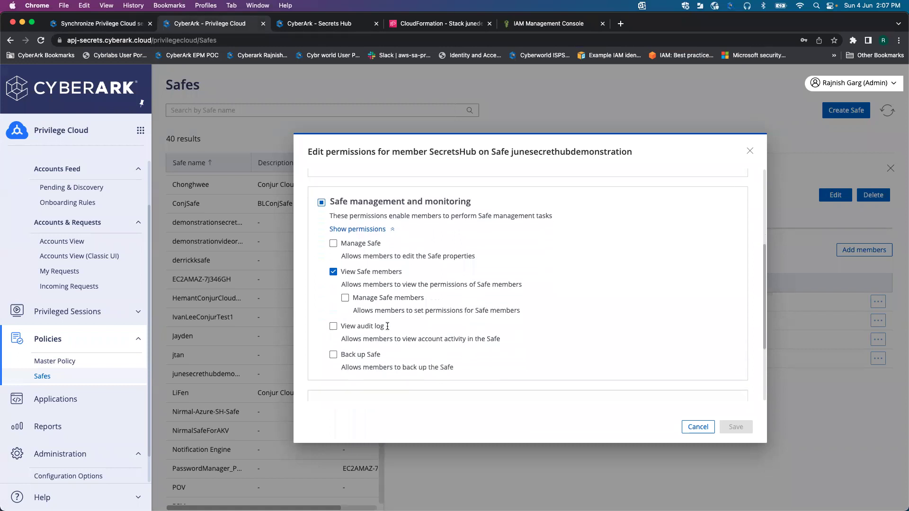
pyautogui.scroll(-3, 427, 289)
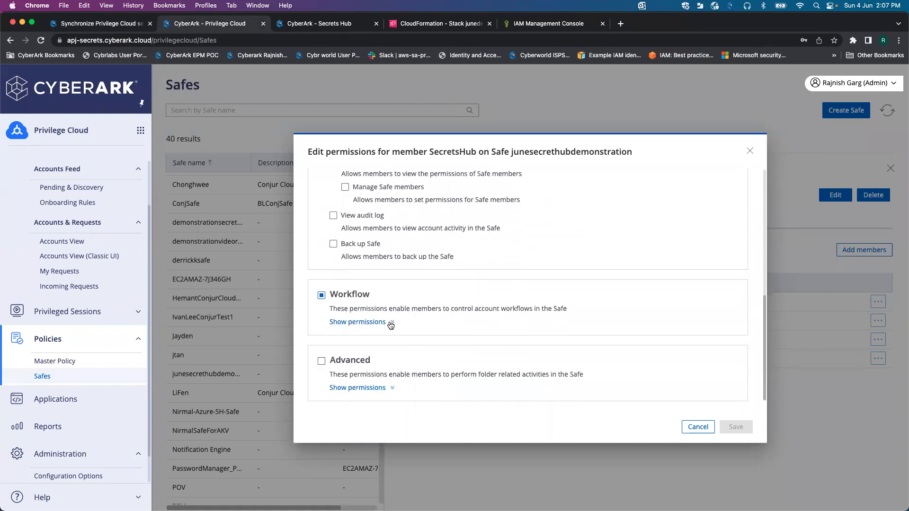
pyautogui.click(391, 323)
pyautogui.scroll(-2, 374, 303)
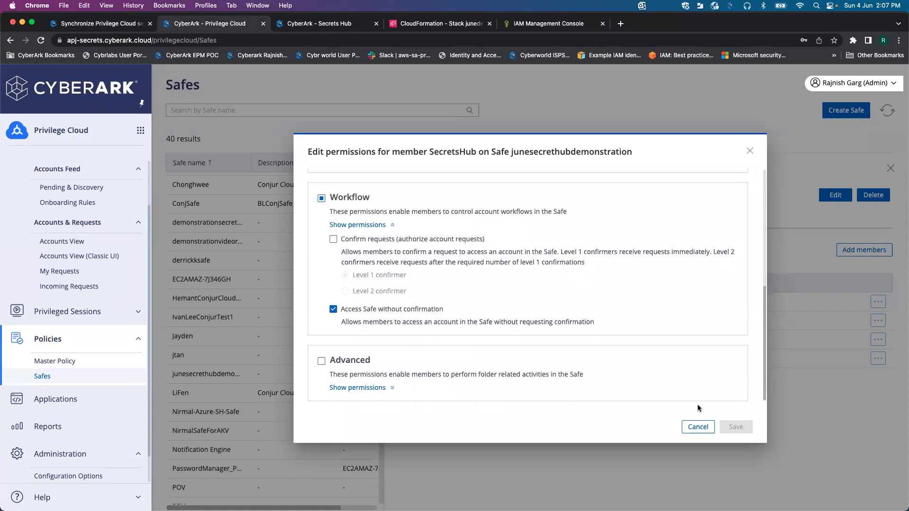
pyautogui.click(694, 430)
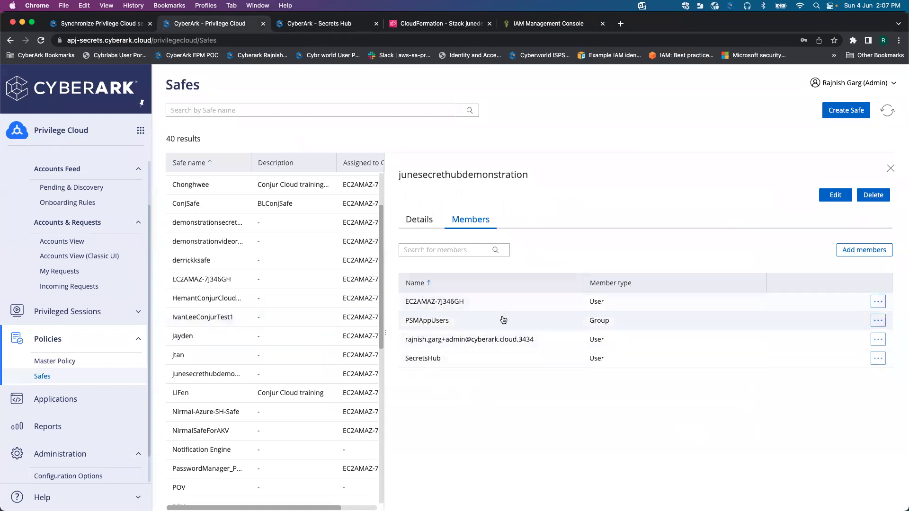
pyautogui.click(113, 243)
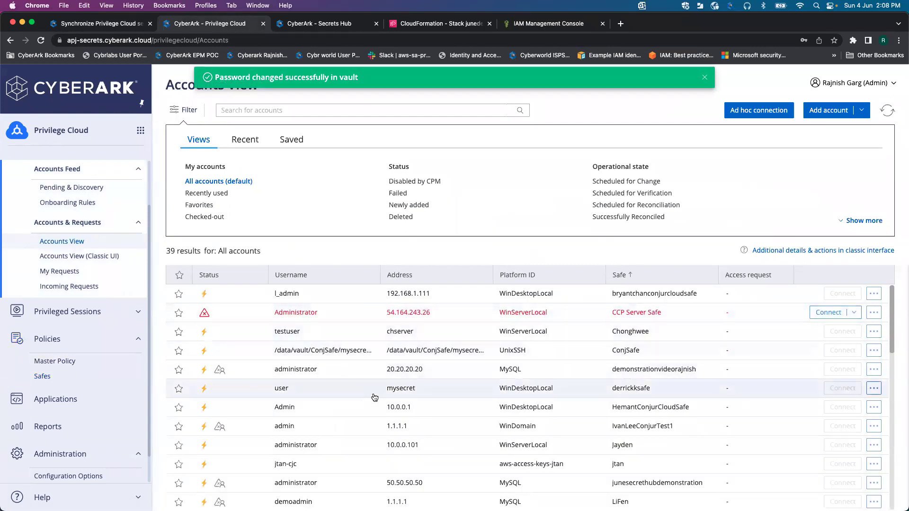
# Show the Account Properties of the administrator account on 50.50.50.50, then request its password
pyautogui.scroll(-2, 374, 397)
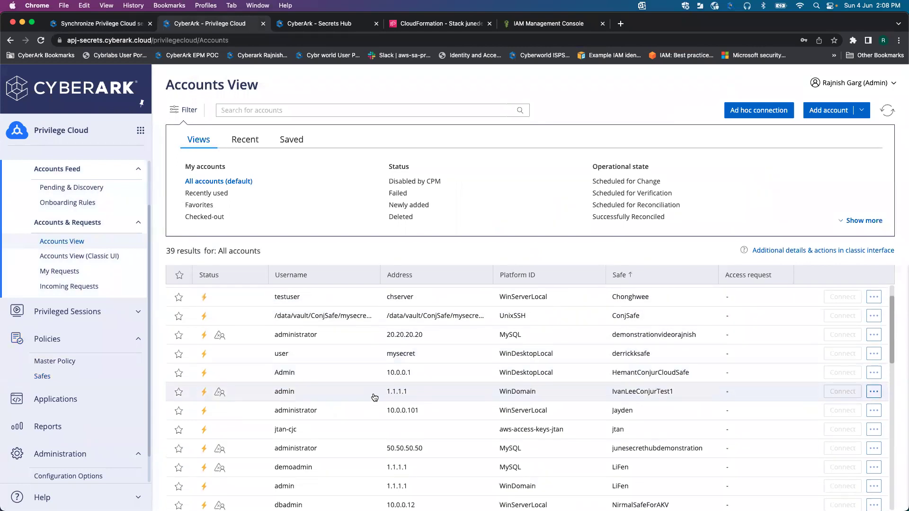
pyautogui.scroll(-3, 374, 397)
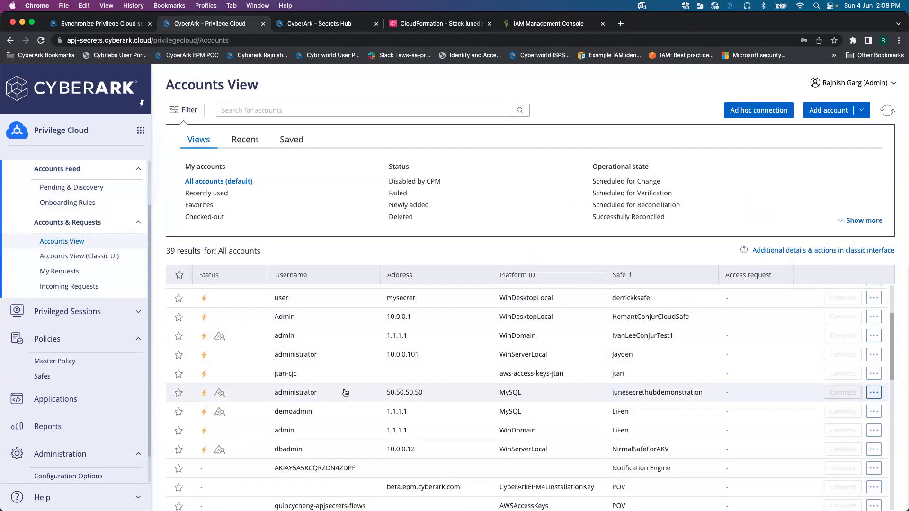
pyautogui.click(343, 394)
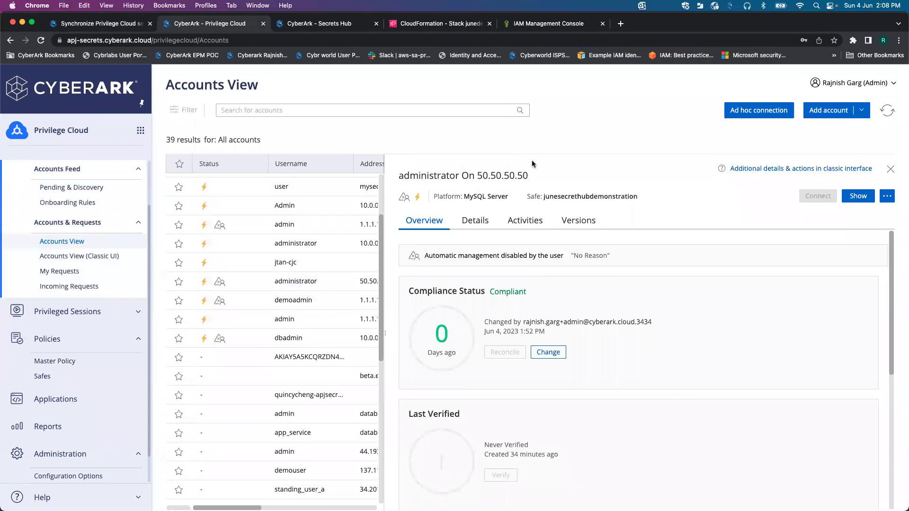
pyautogui.click(474, 221)
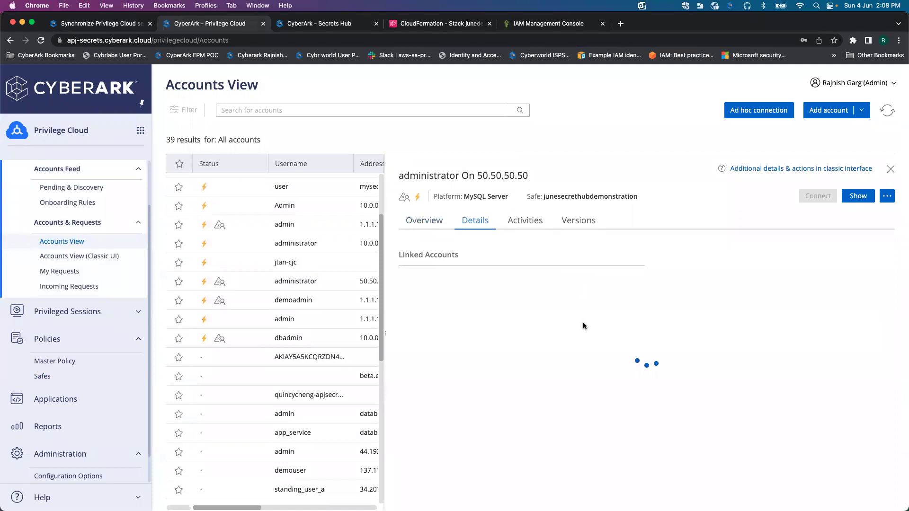
pyautogui.scroll(-1, 550, 356)
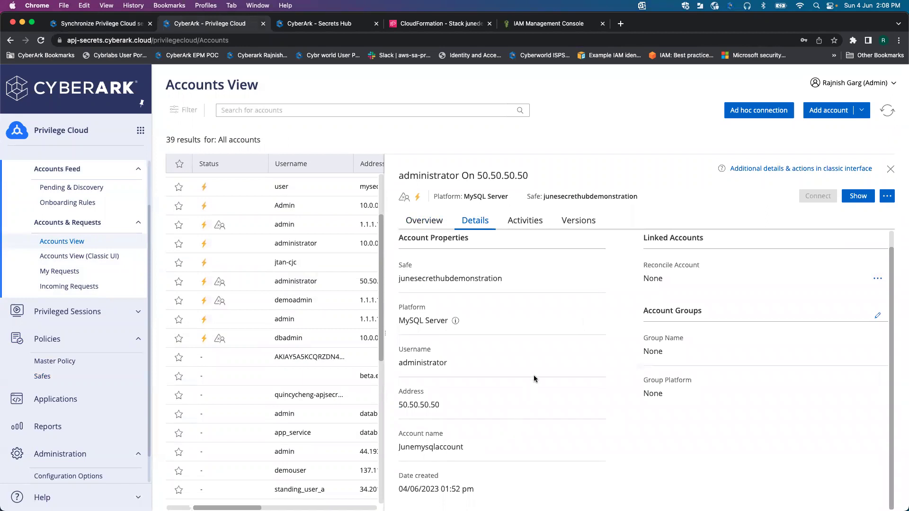
pyautogui.click(857, 196)
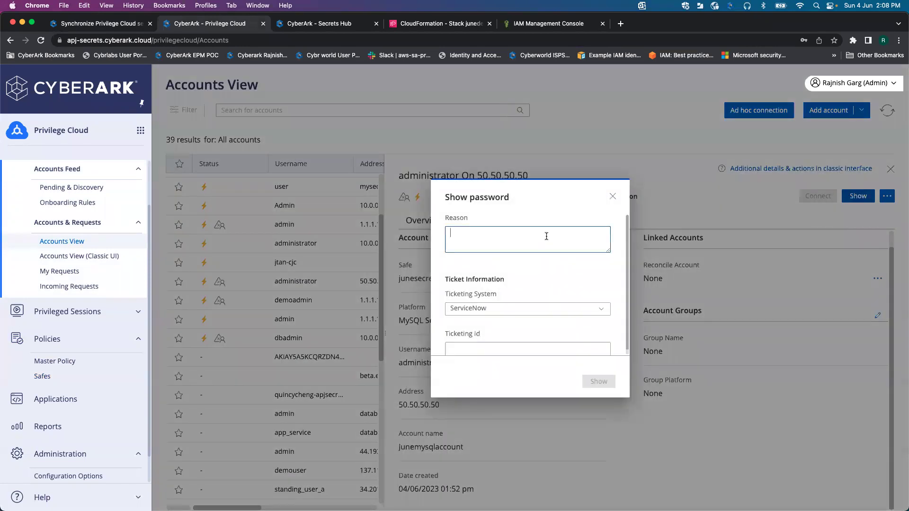
# Reveal the administrator account's password with reason 'test', then close the password dialog
pyautogui.write('testing')
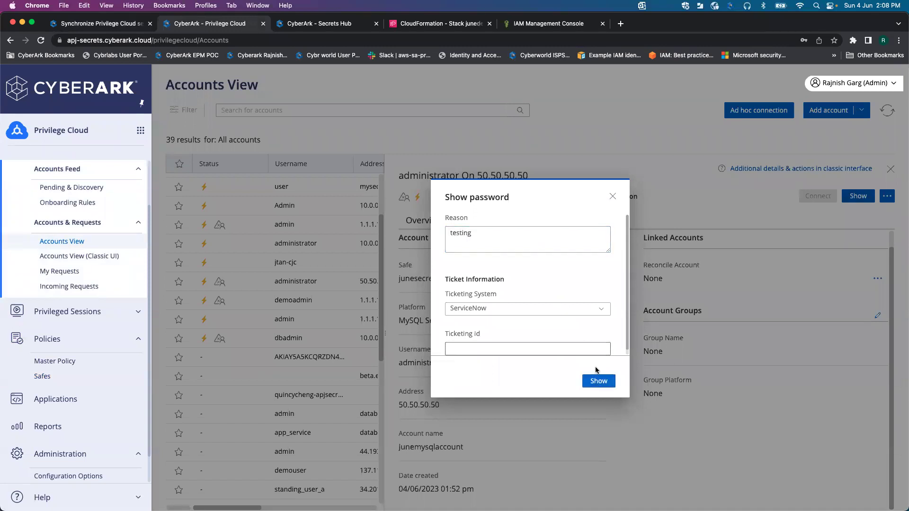
pyautogui.click(598, 381)
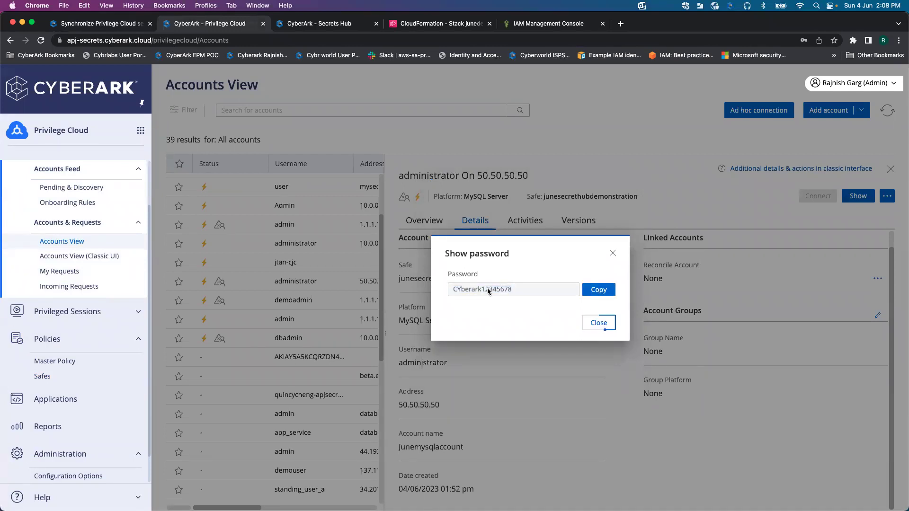
pyautogui.click(613, 254)
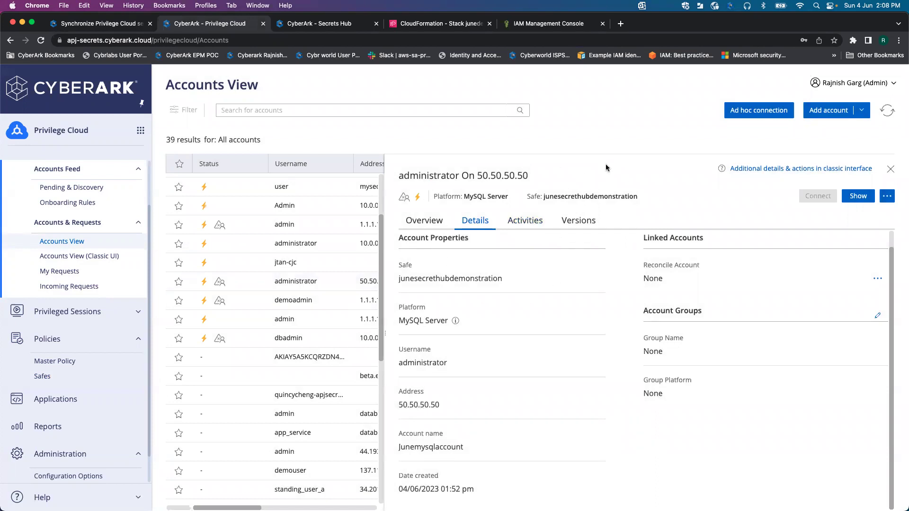
# Open the Configure AWS account roles for Secrets Hub guide under Manage sync targets
pyautogui.click(455, 25)
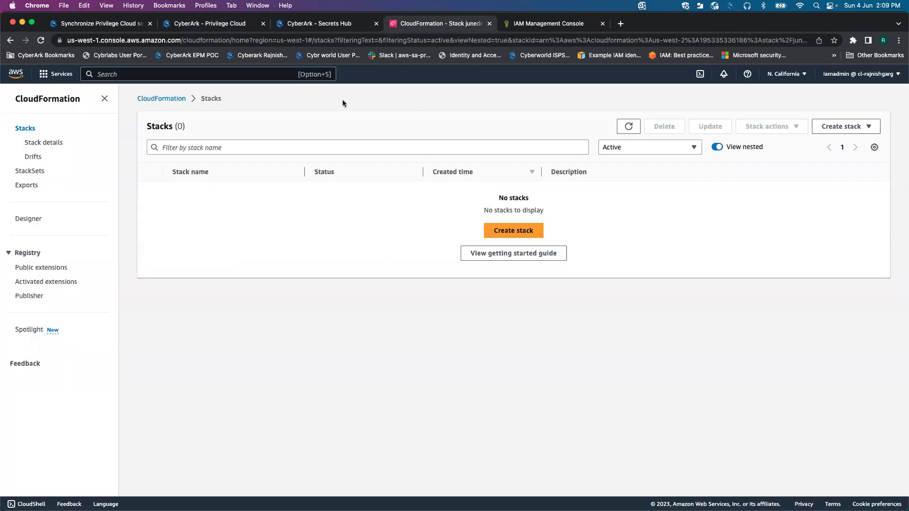
pyautogui.click(125, 25)
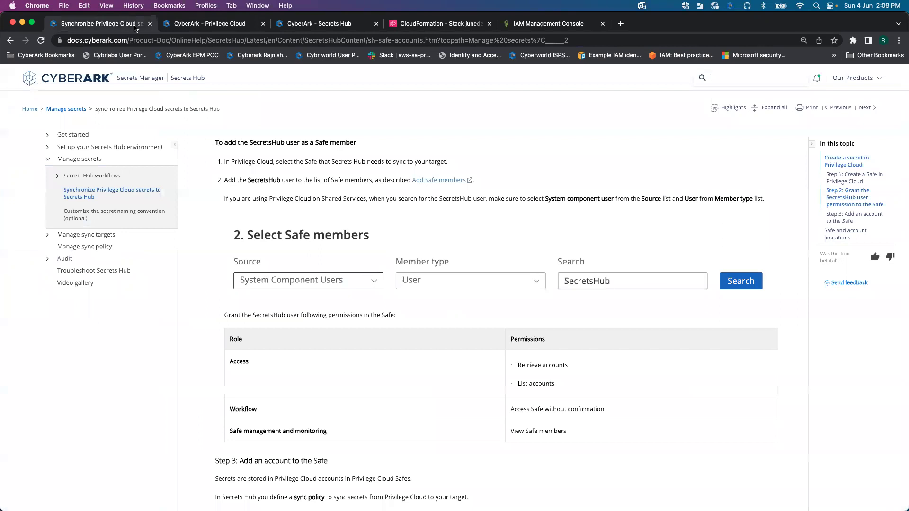
pyautogui.click(49, 236)
pyautogui.click(87, 251)
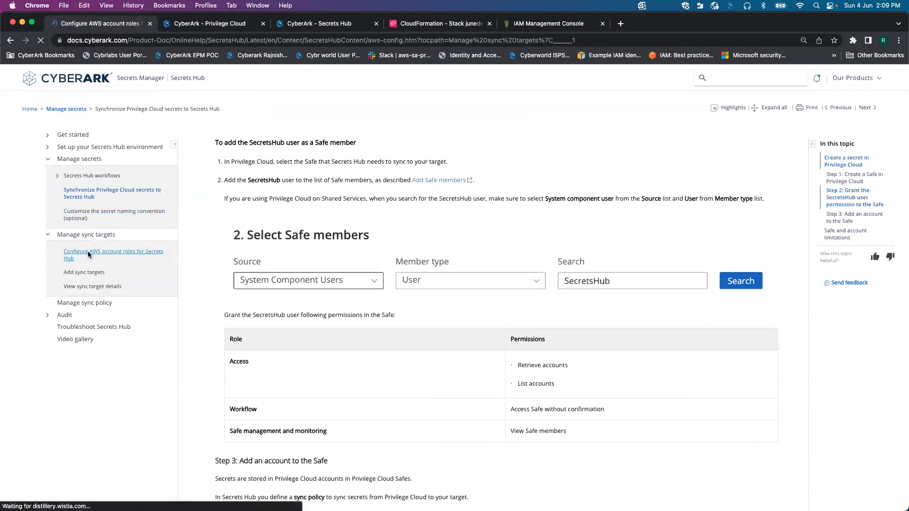
pyautogui.scroll(-5, 416, 214)
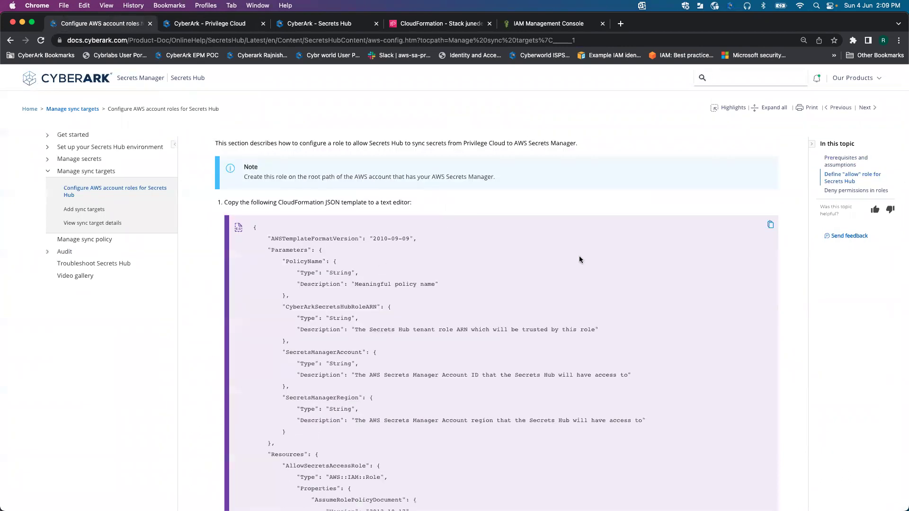
pyautogui.scroll(-1, 617, 271)
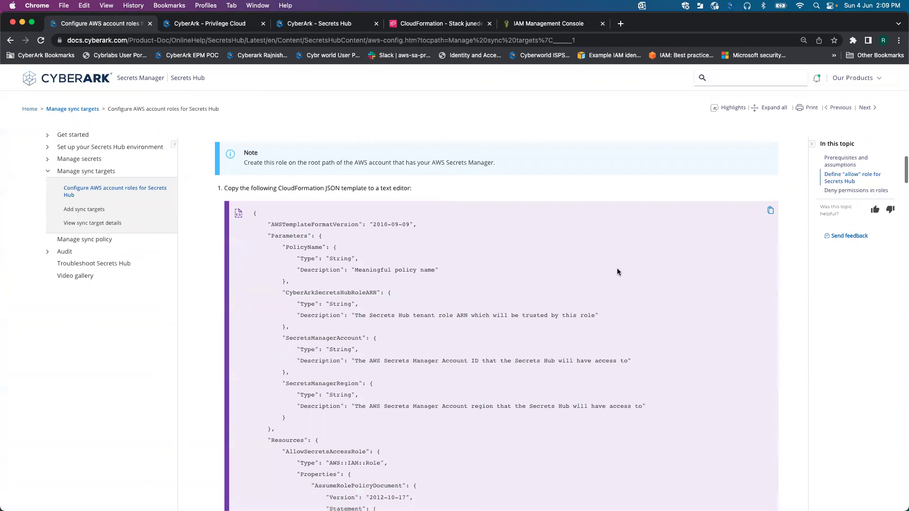
# Copy the guide's CloudFormation JSON template and read through the remaining stack-creation guidelines
pyautogui.click(770, 204)
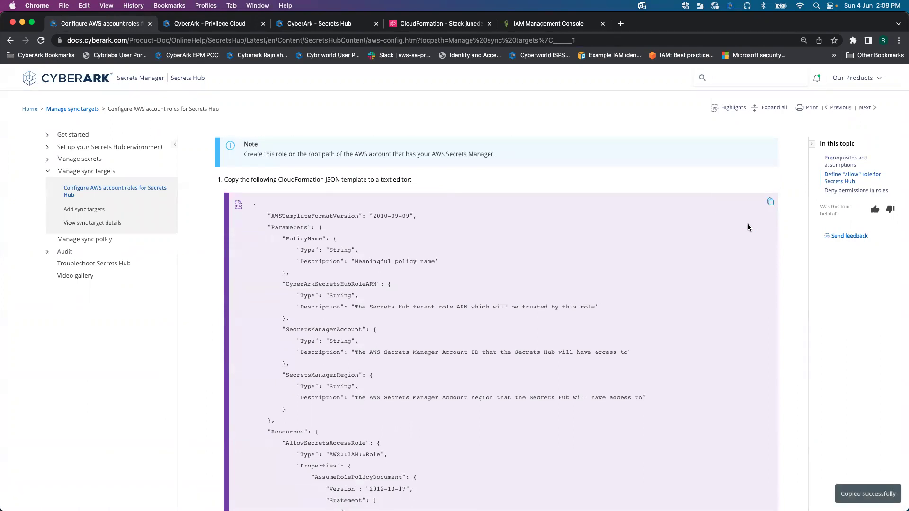
pyautogui.scroll(-10, 484, 304)
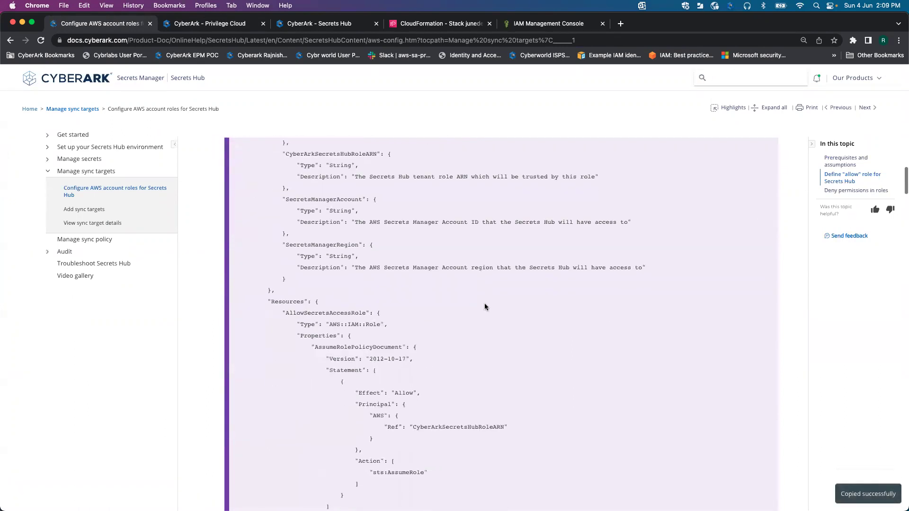
pyautogui.scroll(-10, 485, 305)
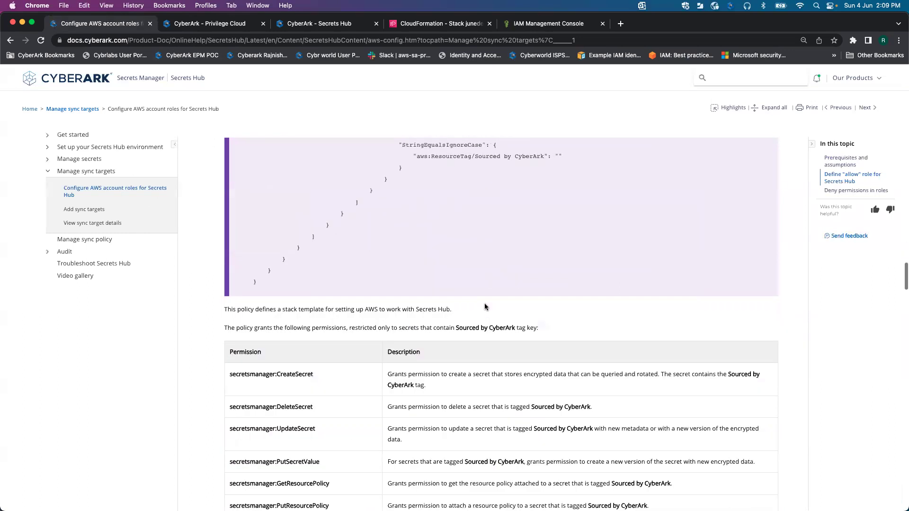
pyautogui.scroll(-2, 484, 303)
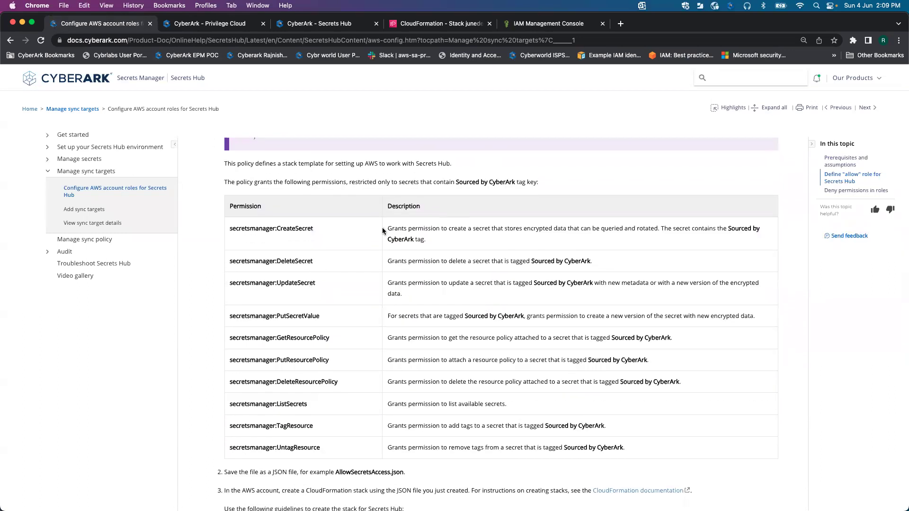
pyautogui.scroll(-5, 430, 377)
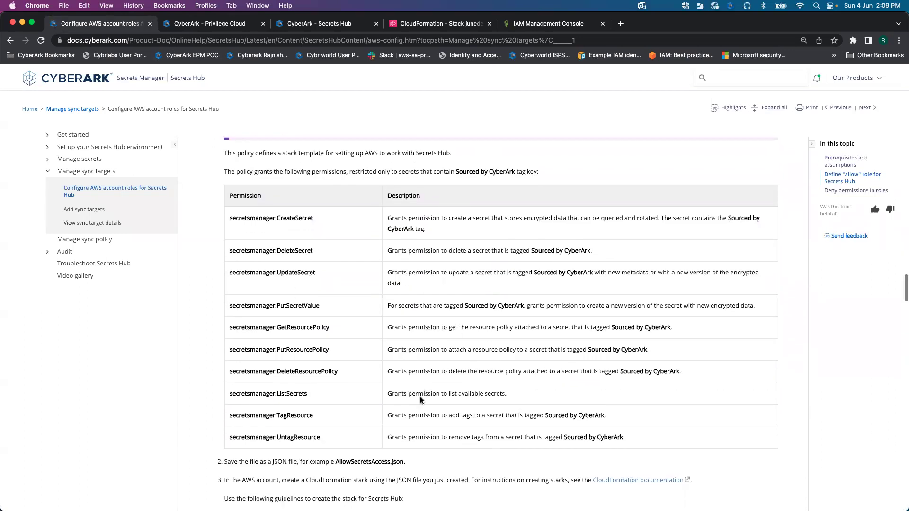
pyautogui.scroll(4, 421, 397)
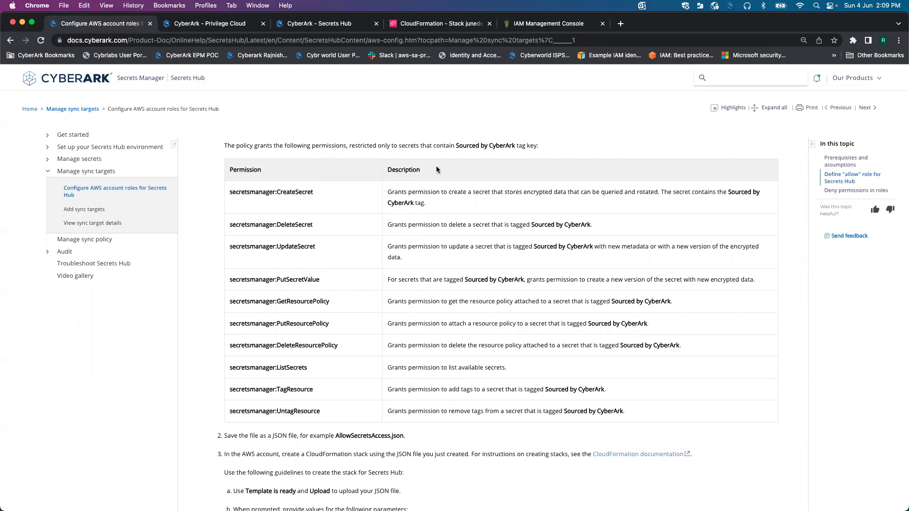
pyautogui.click(428, 26)
# Create a new stack by uploading cloudformation copy.json from Downloads as the template
pyautogui.click(513, 230)
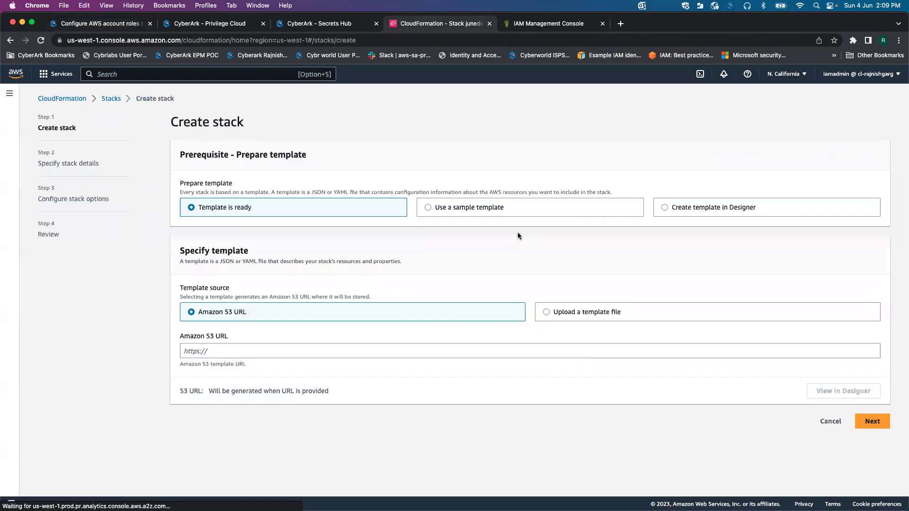
pyautogui.click(547, 312)
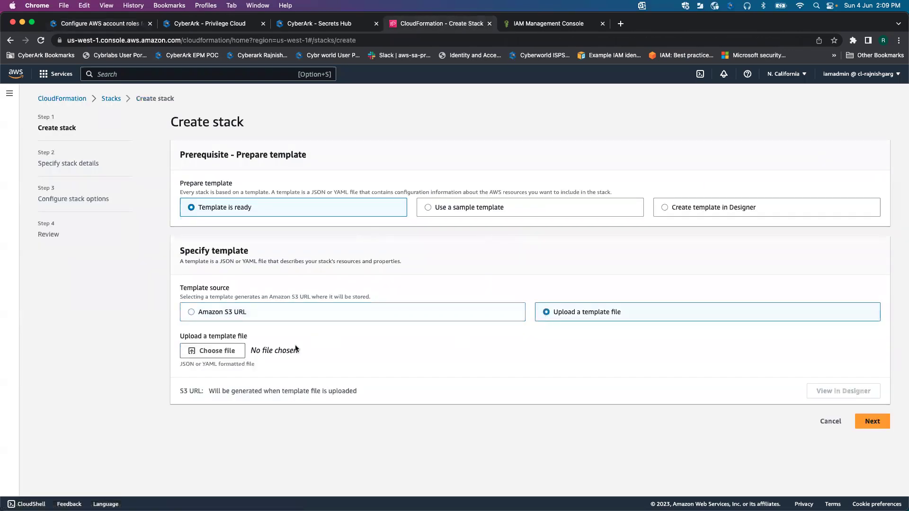
pyautogui.click(217, 350)
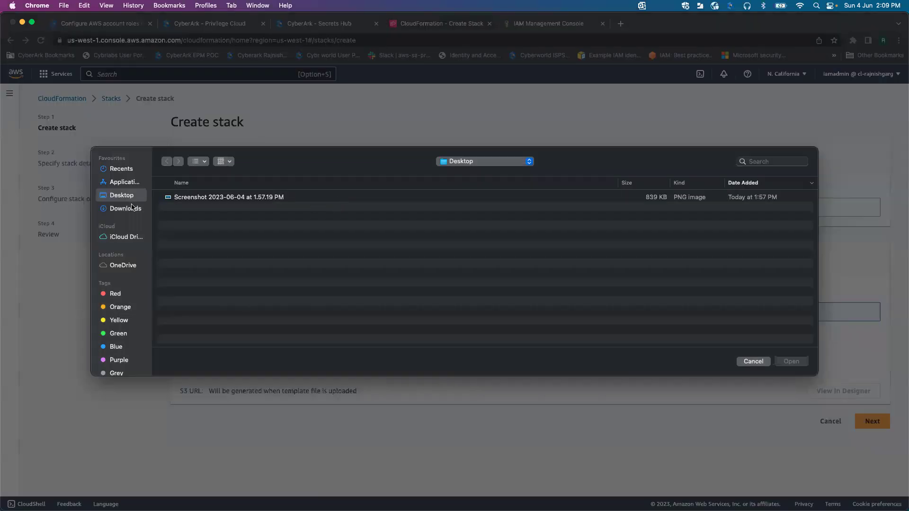
pyautogui.click(125, 213)
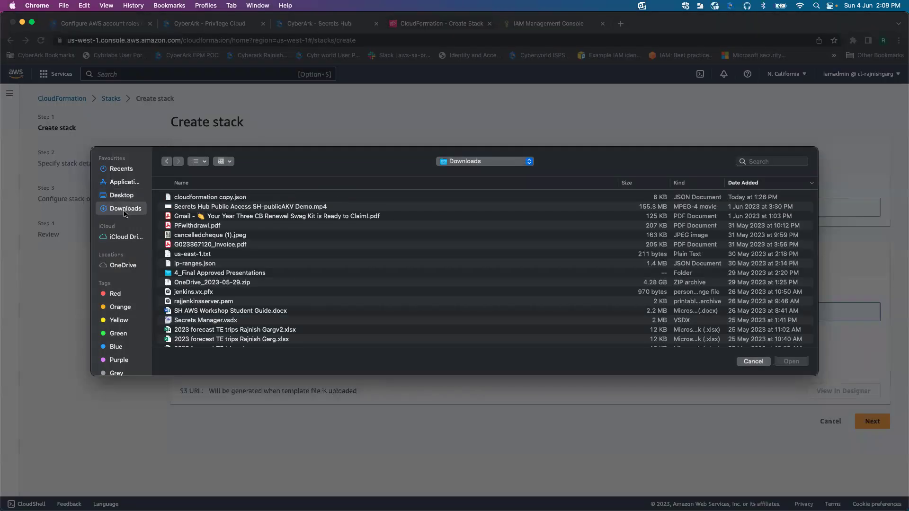
pyautogui.doubleClick(260, 197)
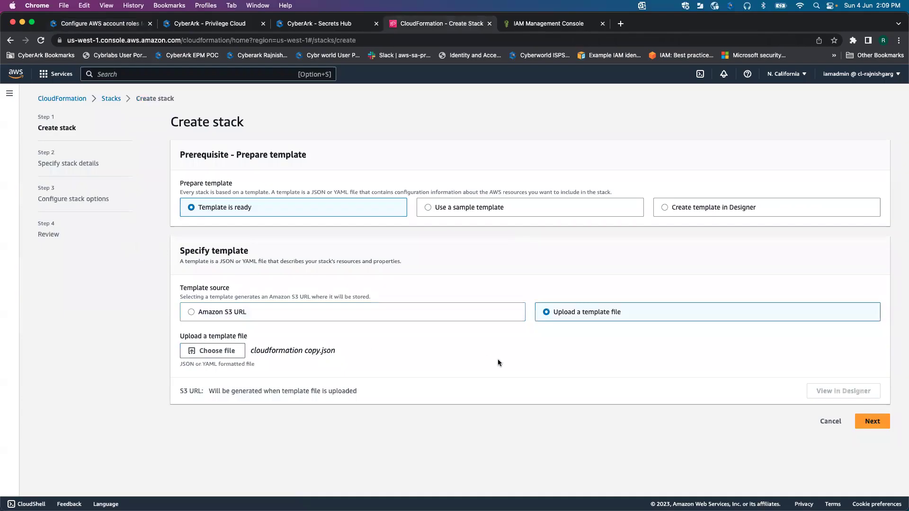
pyautogui.click(871, 422)
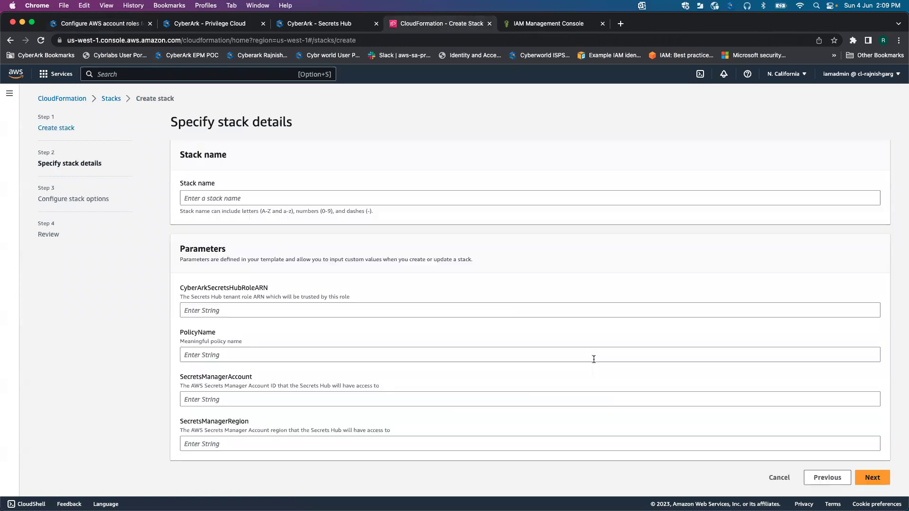
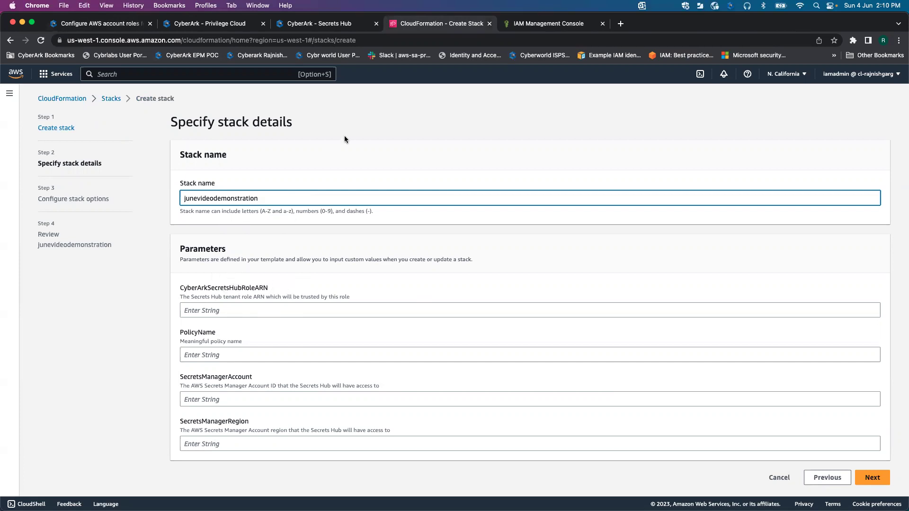
# Copy the Secrets Hub role ARN from the Secrets Hub Service information page
pyautogui.click(226, 25)
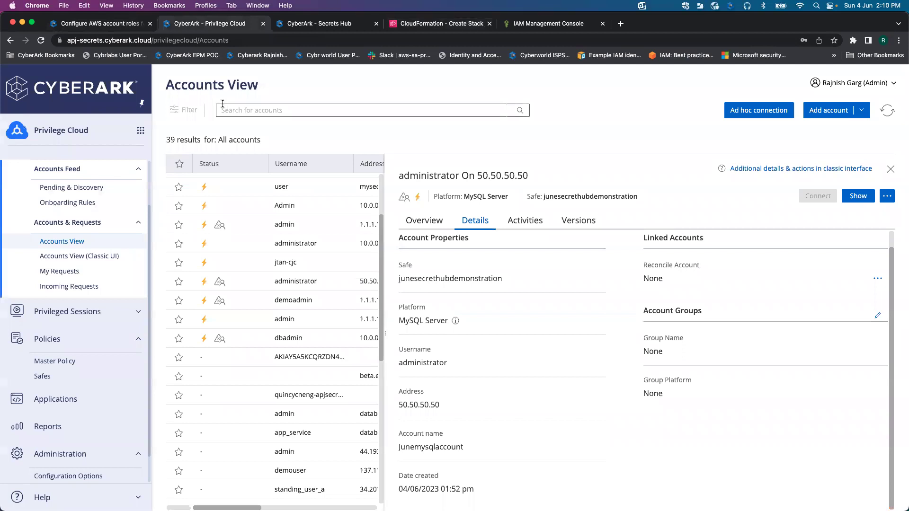
pyautogui.click(141, 131)
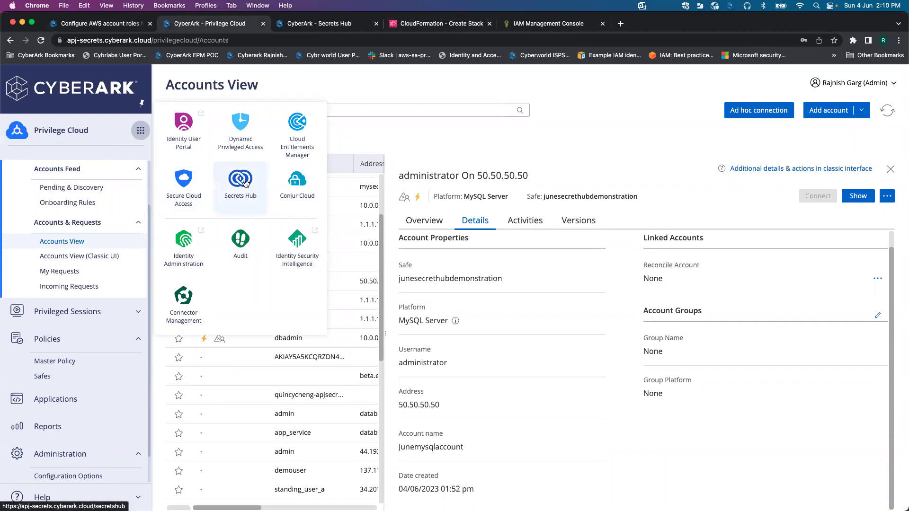
pyautogui.click(526, 129)
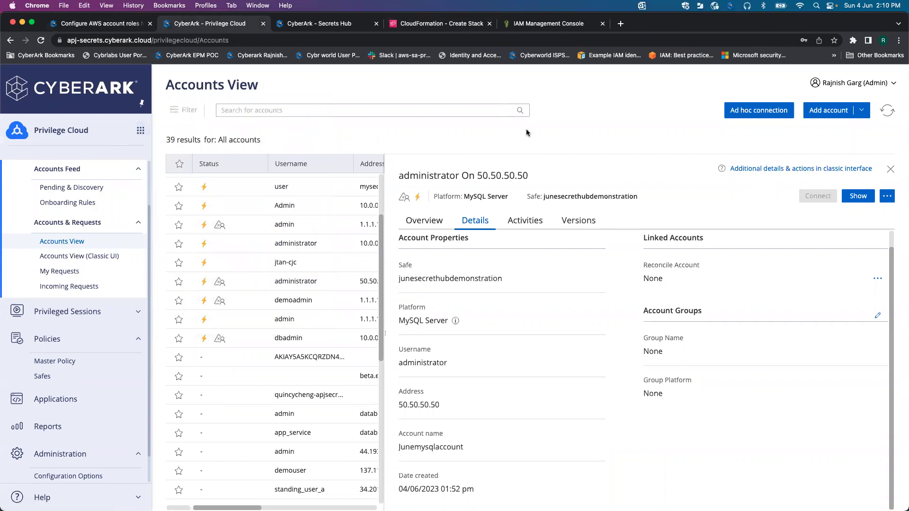
pyautogui.click(319, 24)
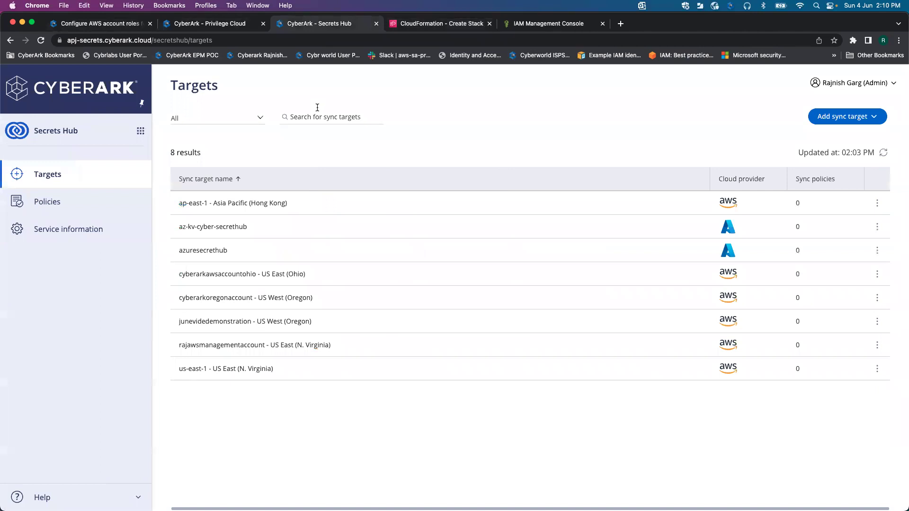
pyautogui.click(81, 231)
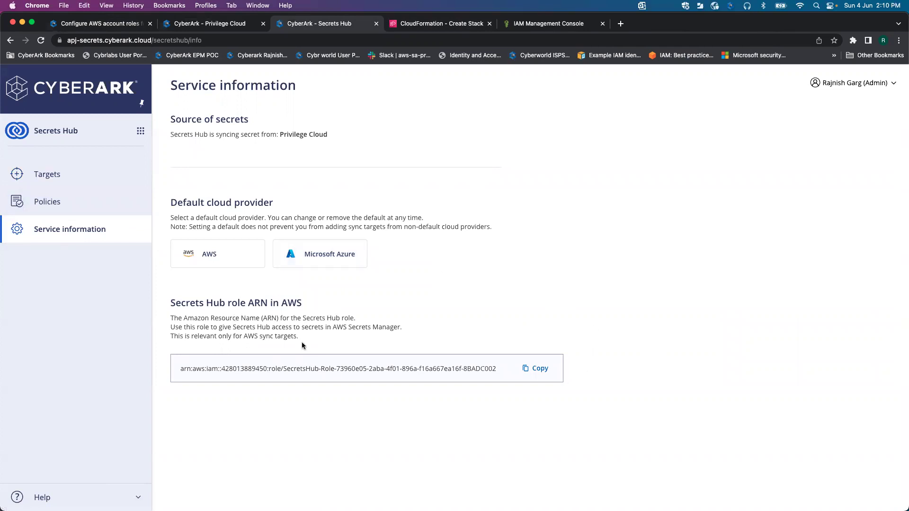
pyautogui.click(540, 369)
# Paste the Secrets Hub role ARN into CyberArkSecretsHubRoleARN and enter policy name junevideodemo
pyautogui.click(438, 23)
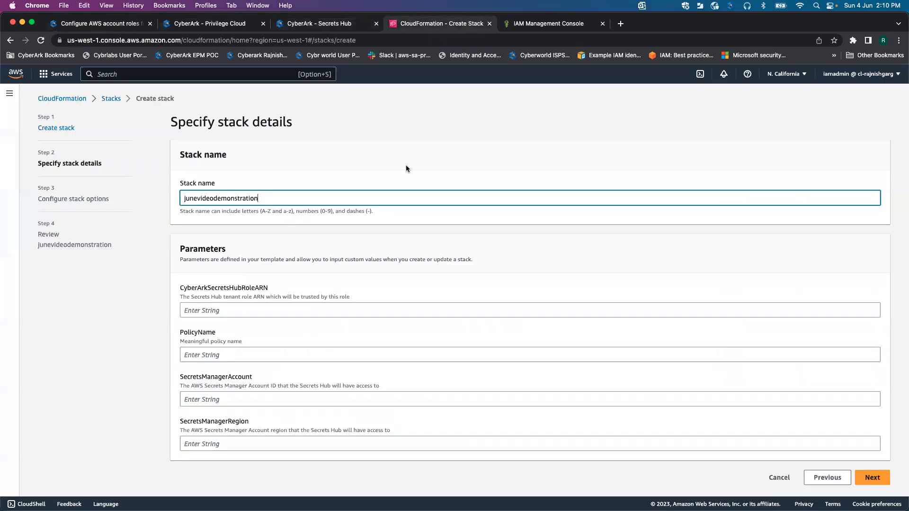
pyautogui.click(250, 307)
pyautogui.press('super+v')
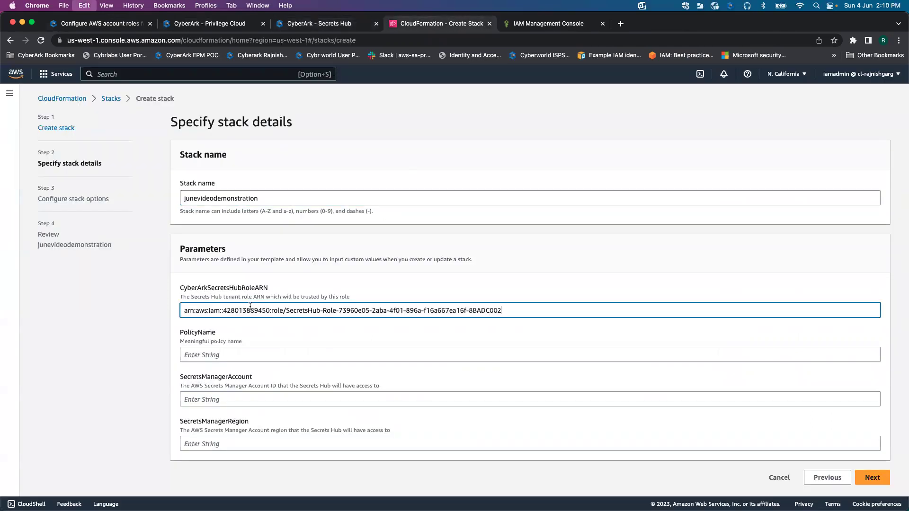
pyautogui.click(276, 355)
pyautogui.write('junevideodemo')
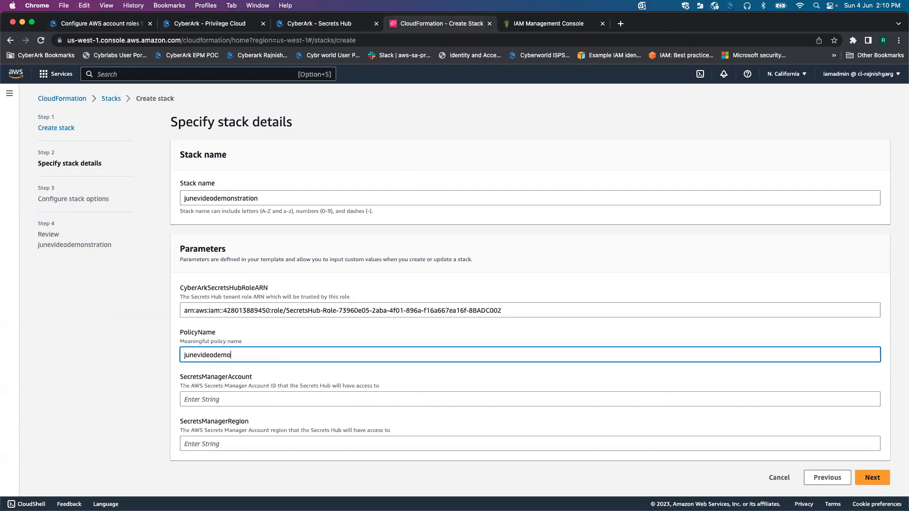
# Fill in the AWS account ID and region us-west-1, then continue to stack options
pyautogui.click(253, 401)
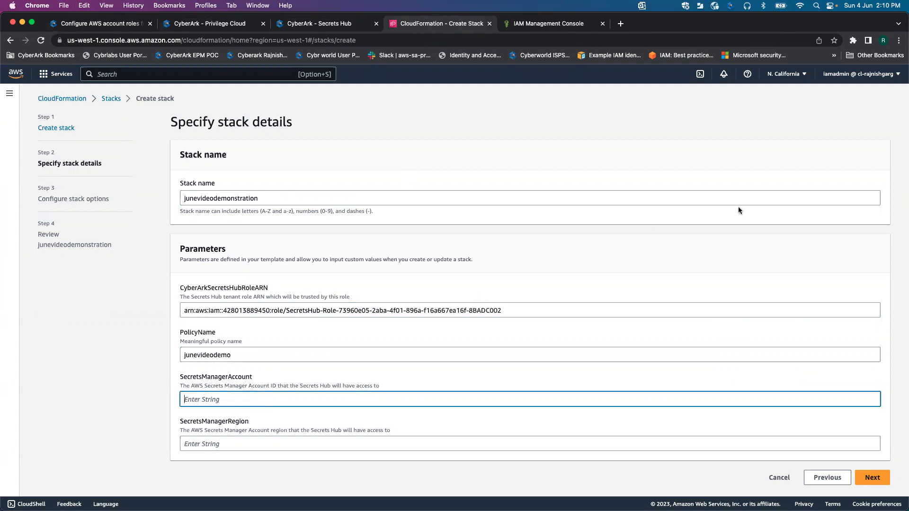
pyautogui.click(880, 75)
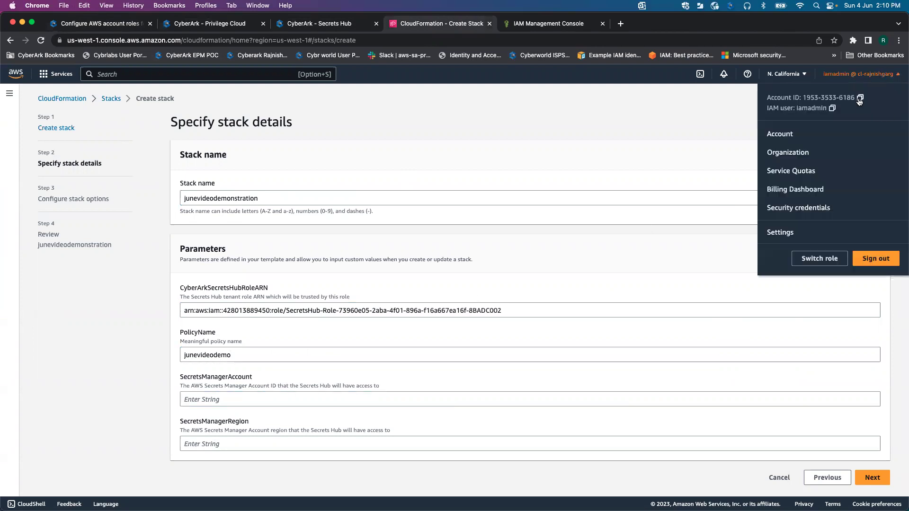
pyautogui.click(213, 399)
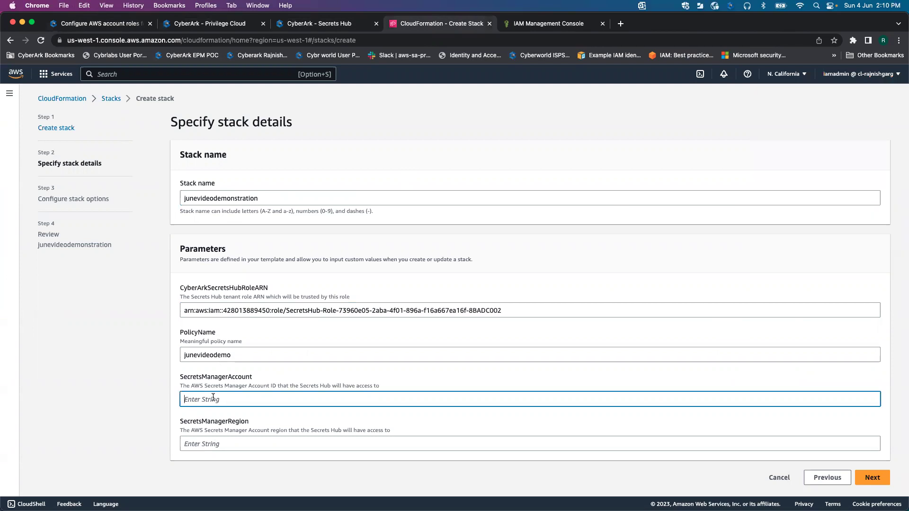
pyautogui.press('super+v')
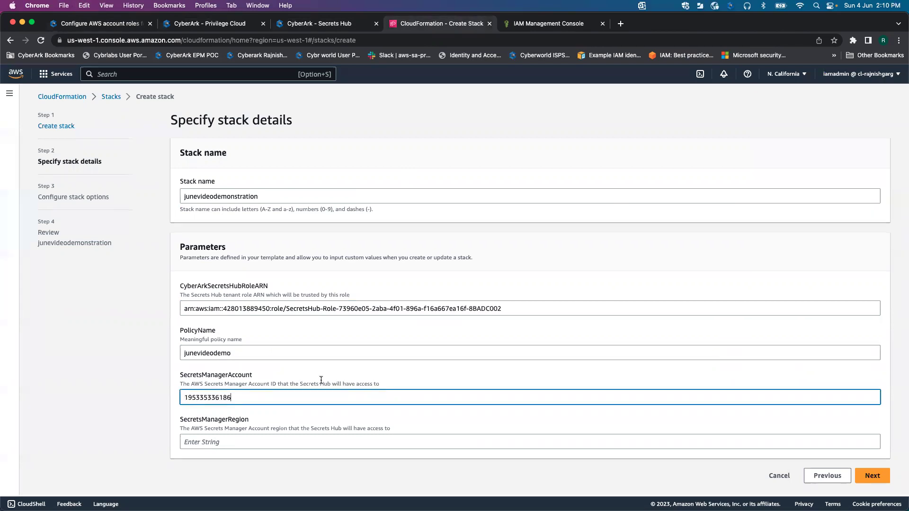
pyautogui.click(268, 441)
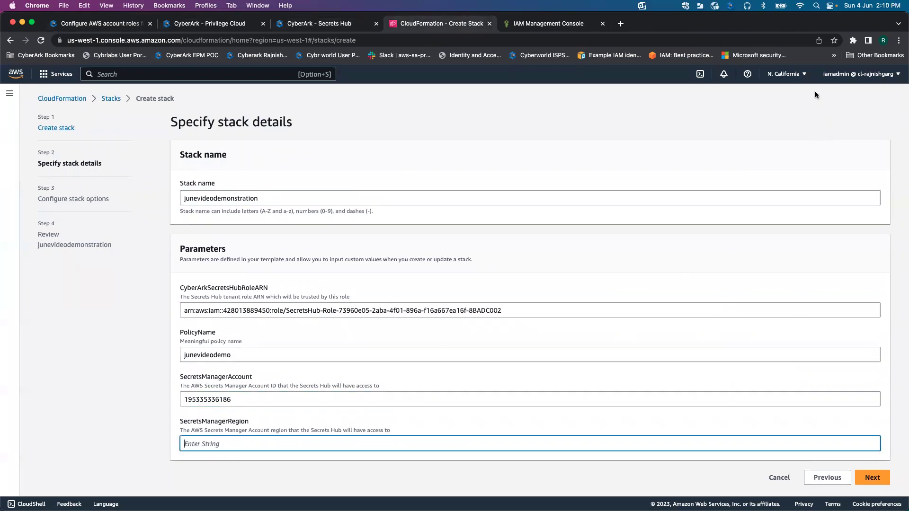
pyautogui.click(804, 75)
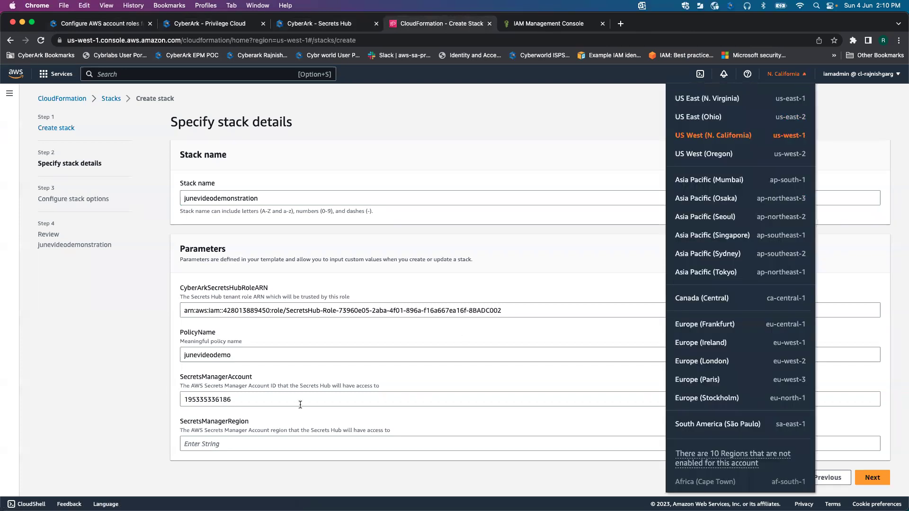
pyautogui.click(243, 443)
pyautogui.write('us-west-1')
pyautogui.click(873, 477)
# Acknowledge IAM resource creation and submit the junevideodemonstration stack
pyautogui.scroll(-5, 722, 408)
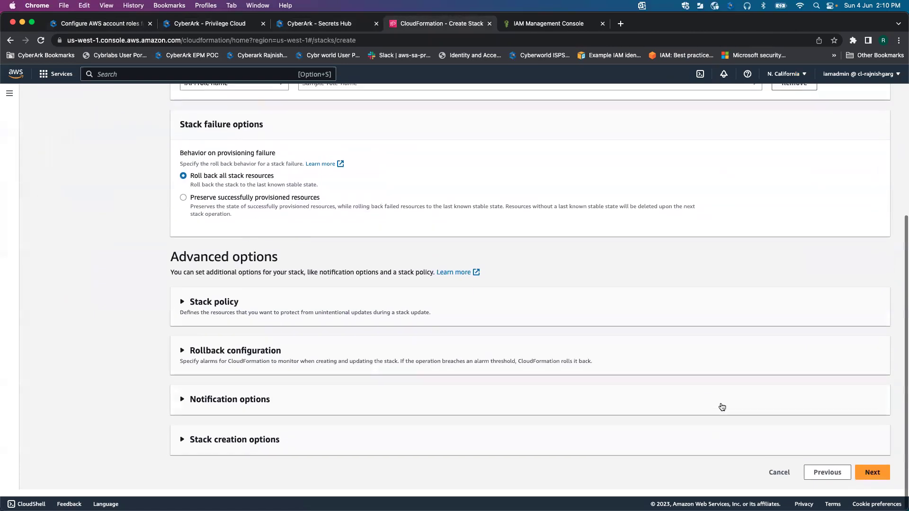
pyautogui.click(872, 478)
pyautogui.scroll(-10, 660, 392)
pyautogui.scroll(-4, 660, 392)
pyautogui.click(212, 438)
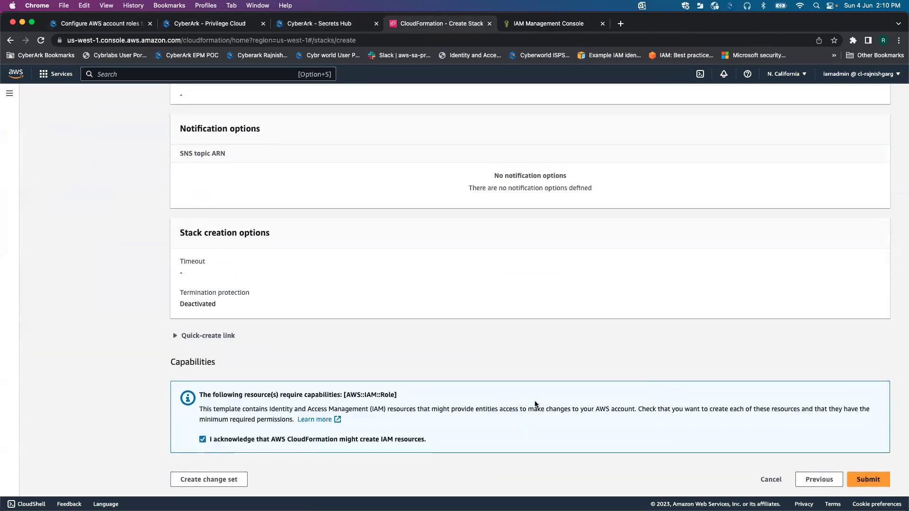
pyautogui.click(867, 479)
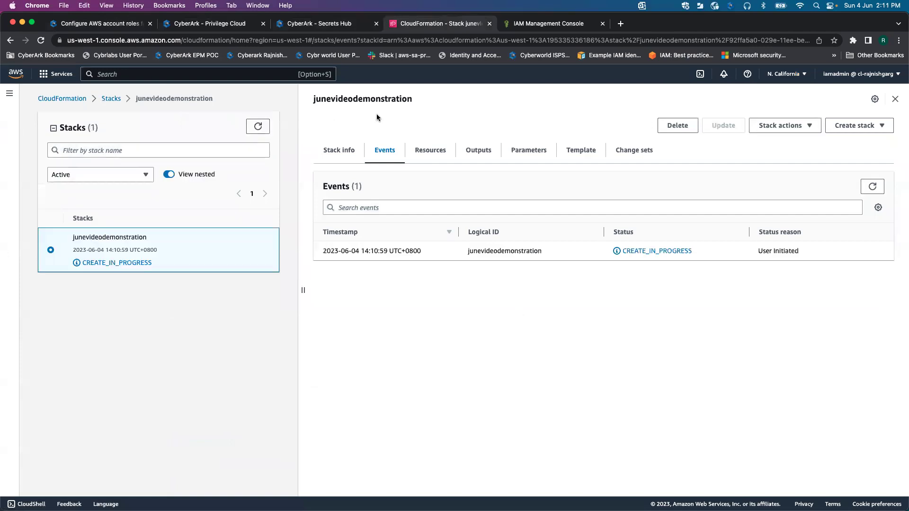
# Refresh the stack until it reports CREATE_COMPLETE, then view its created resources
pyautogui.click(874, 186)
pyautogui.click(873, 186)
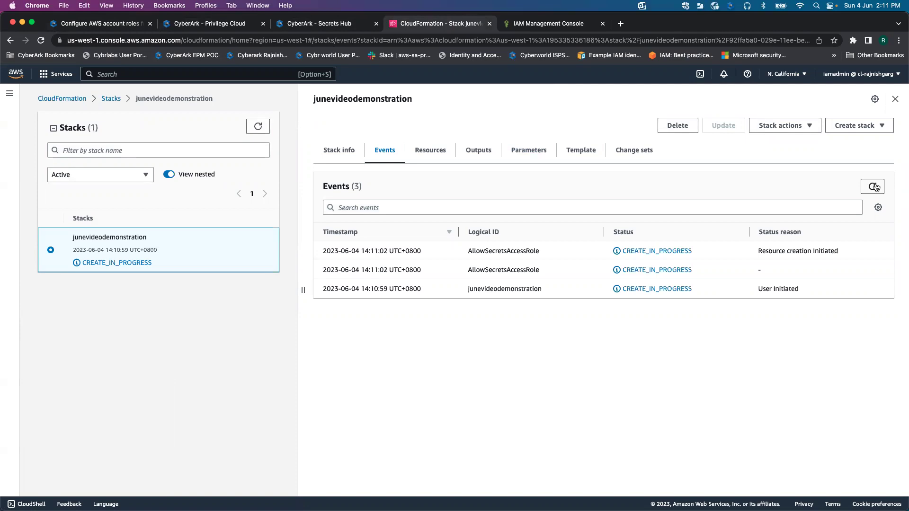
pyautogui.click(872, 187)
pyautogui.click(872, 187)
pyautogui.click(872, 187)
pyautogui.click(872, 187)
pyautogui.click(256, 127)
pyautogui.click(256, 127)
pyautogui.click(872, 188)
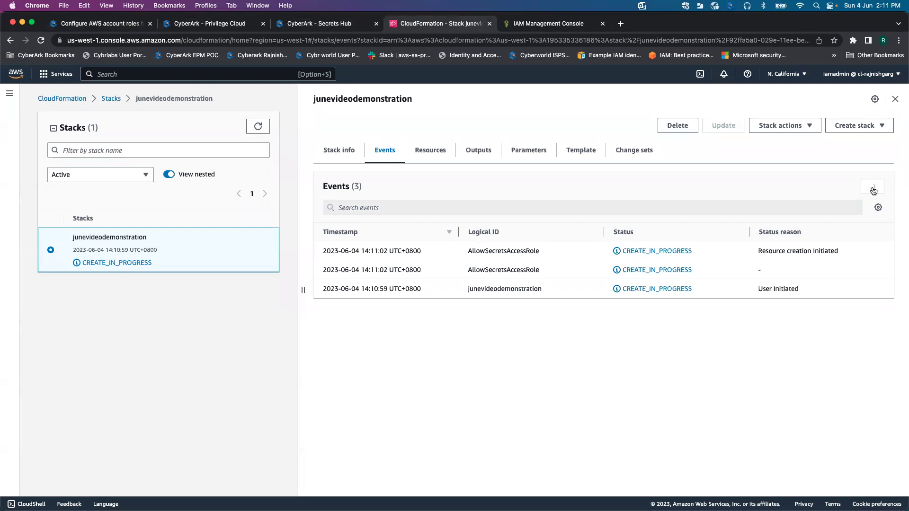
pyautogui.click(873, 188)
pyautogui.click(872, 188)
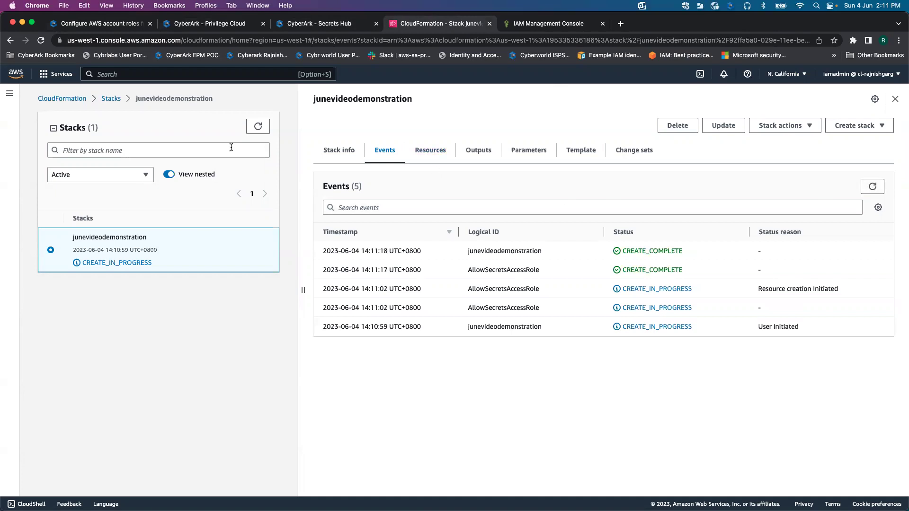
pyautogui.click(258, 126)
pyautogui.click(438, 162)
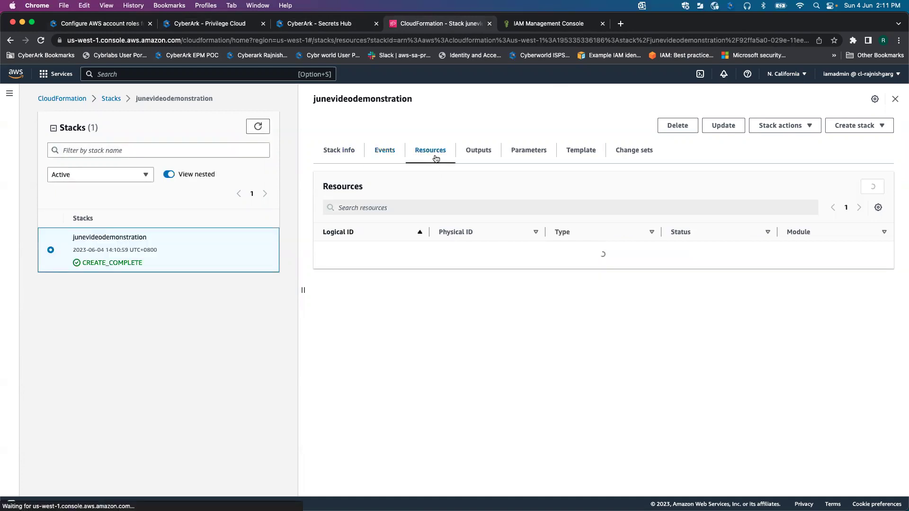
# Review AllowSecretsAccessRole's inline policy junevideodemo in IAM, then go back to Secrets Hub
pyautogui.click(470, 268)
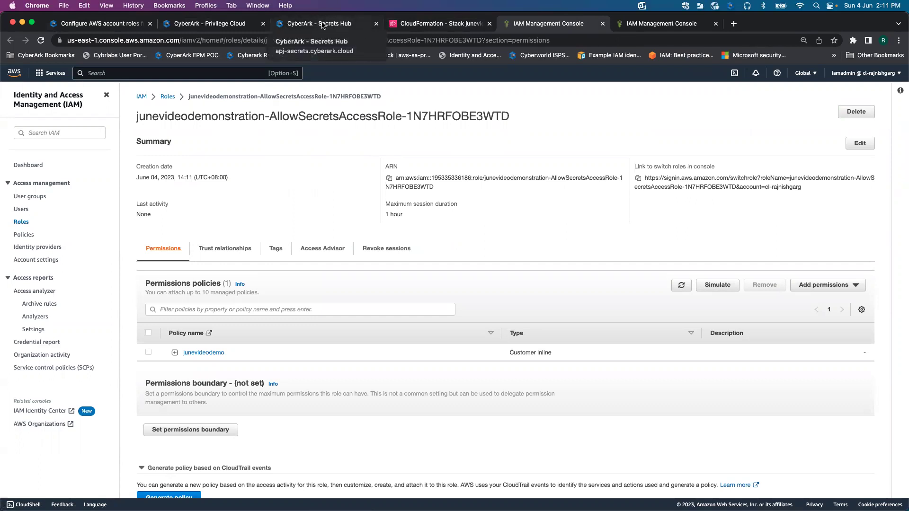
pyautogui.click(321, 25)
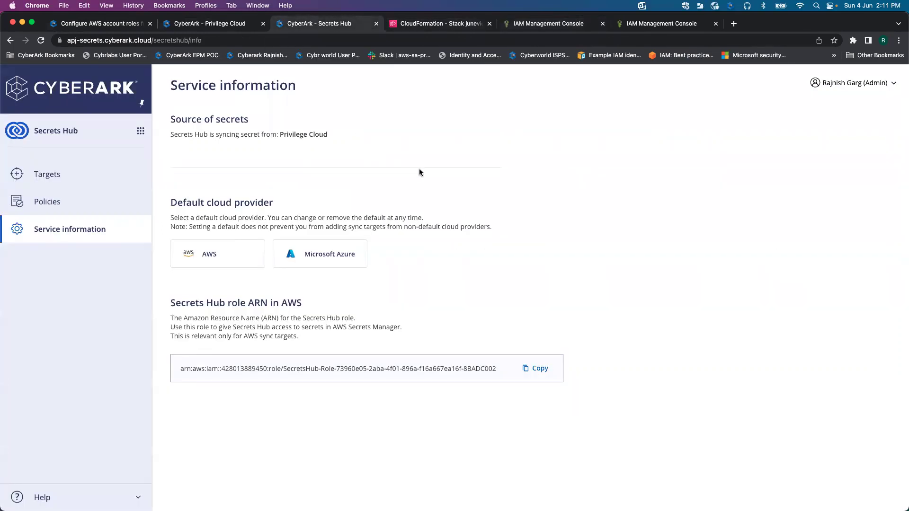
# Start adding a new AWS sync target in Secrets Hub
pyautogui.click(139, 175)
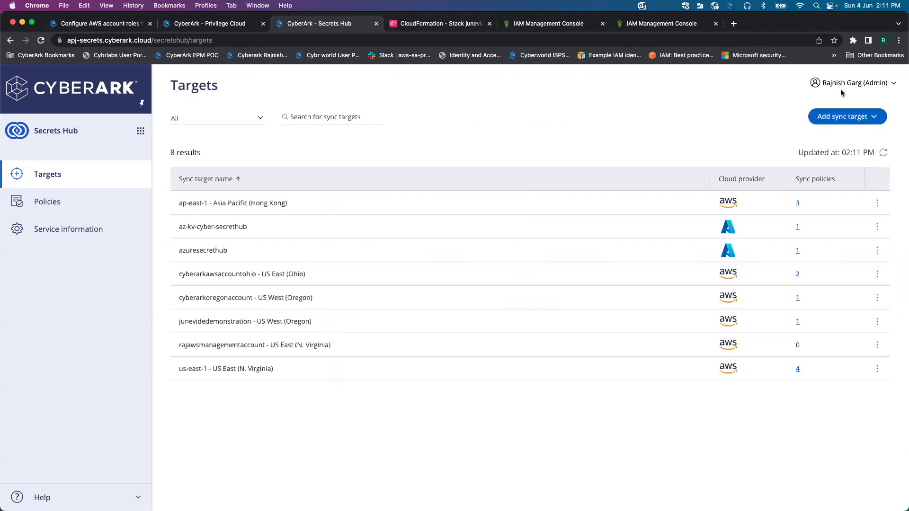
pyautogui.click(876, 121)
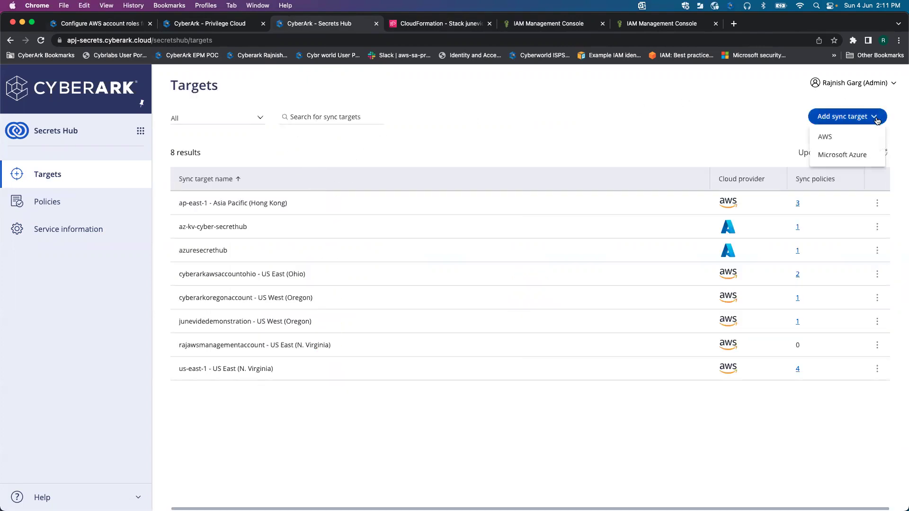
pyautogui.click(847, 140)
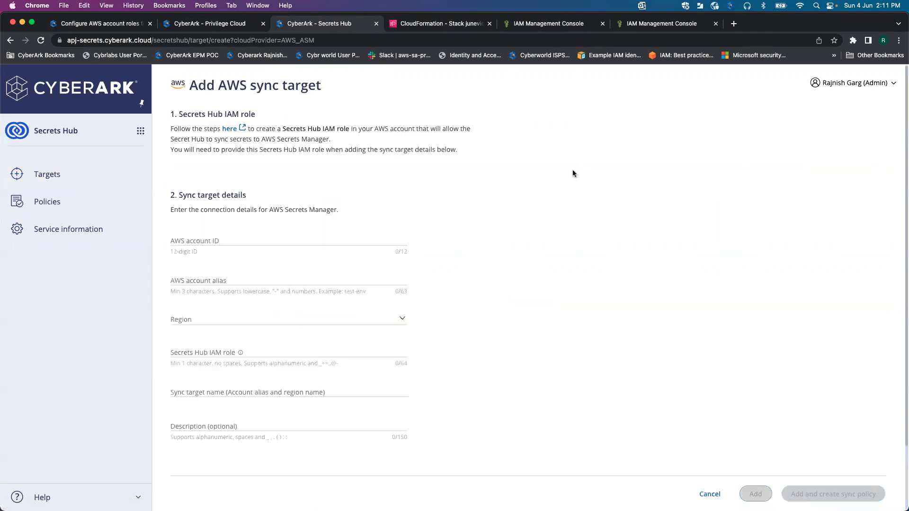
pyautogui.scroll(-3, 412, 198)
pyautogui.scroll(2, 412, 198)
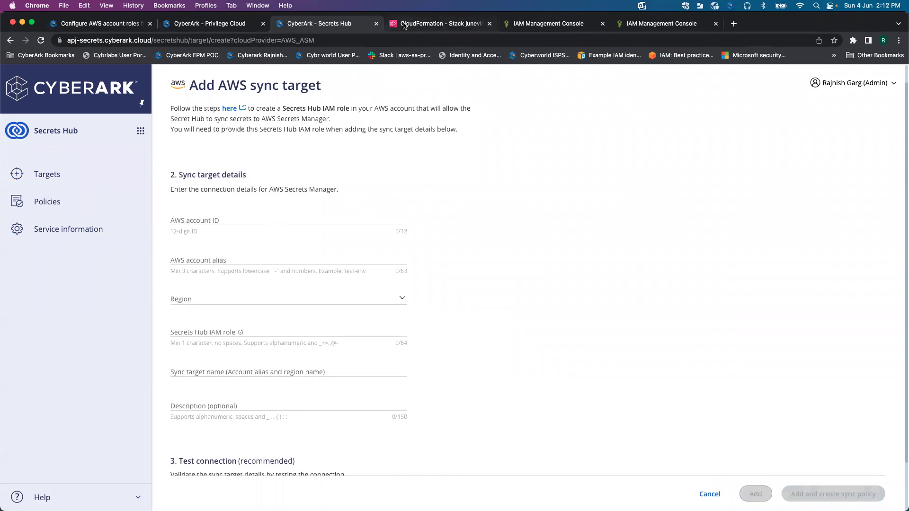
# Enter the AWS account ID, alias junevideodemoaws and region US West (N. California)
pyautogui.click(426, 23)
pyautogui.click(883, 75)
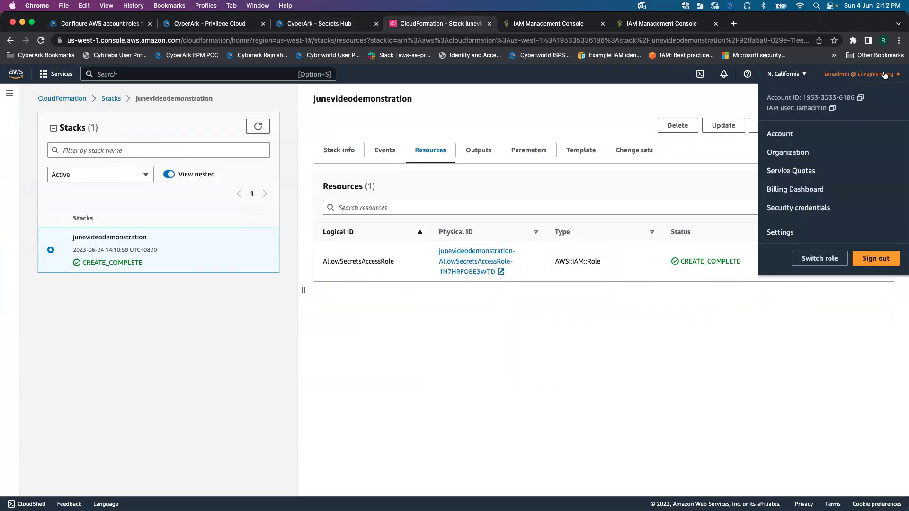
pyautogui.click(311, 25)
pyautogui.click(235, 210)
pyautogui.press('super+v')
pyautogui.click(216, 259)
pyautogui.write('ju')
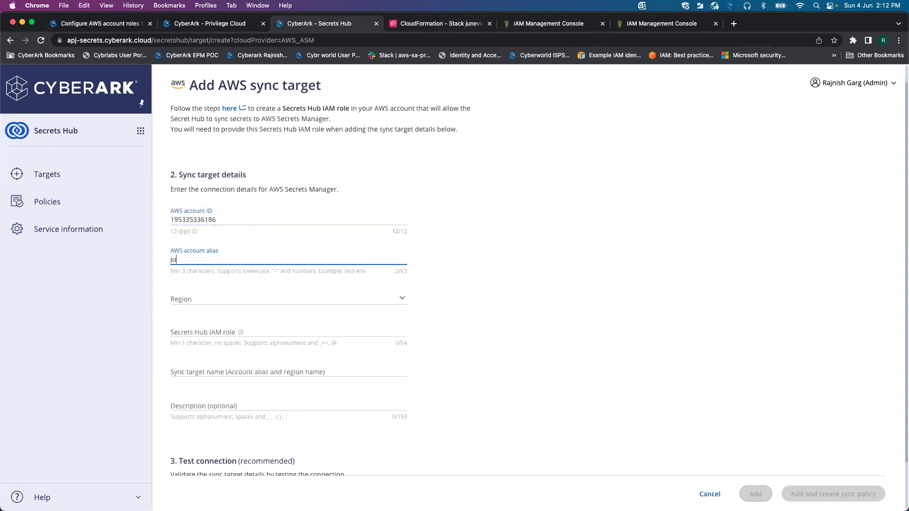
pyautogui.write('nevideodemoaws')
pyautogui.scroll(-2, 263, 283)
pyautogui.click(389, 244)
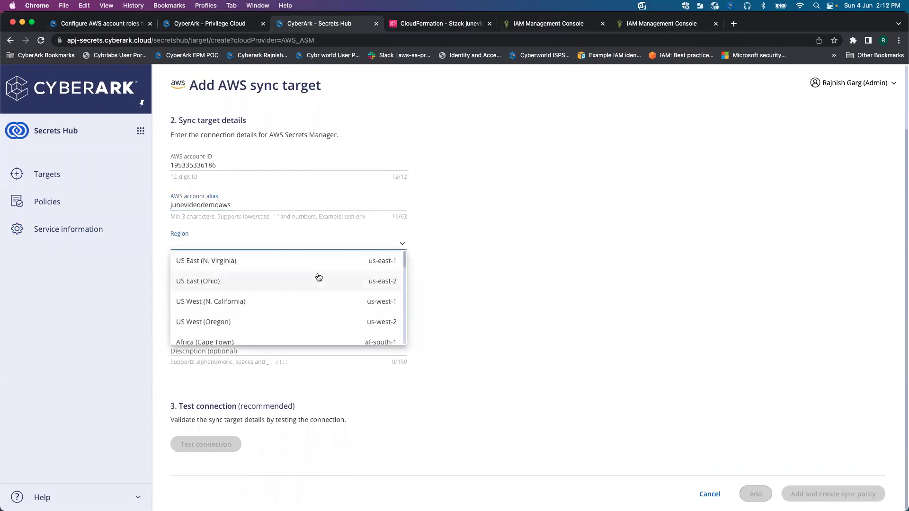
pyautogui.click(288, 301)
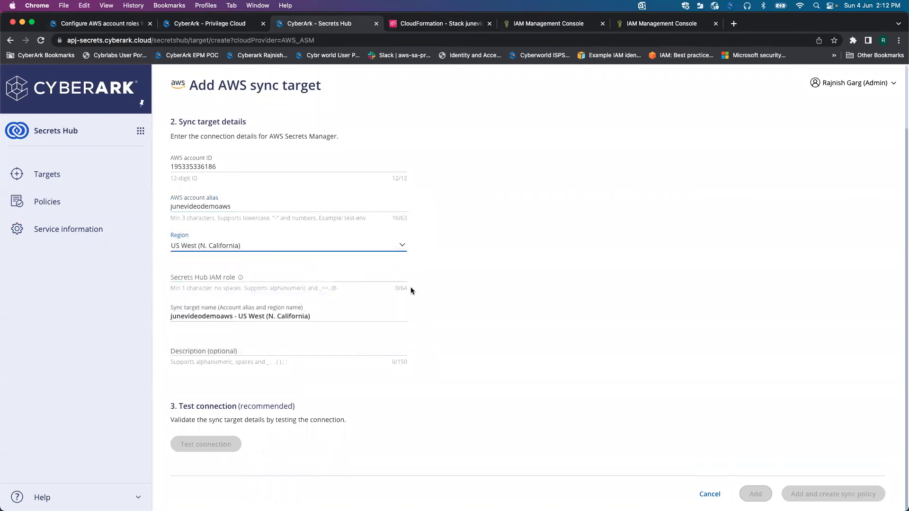
pyautogui.click(352, 276)
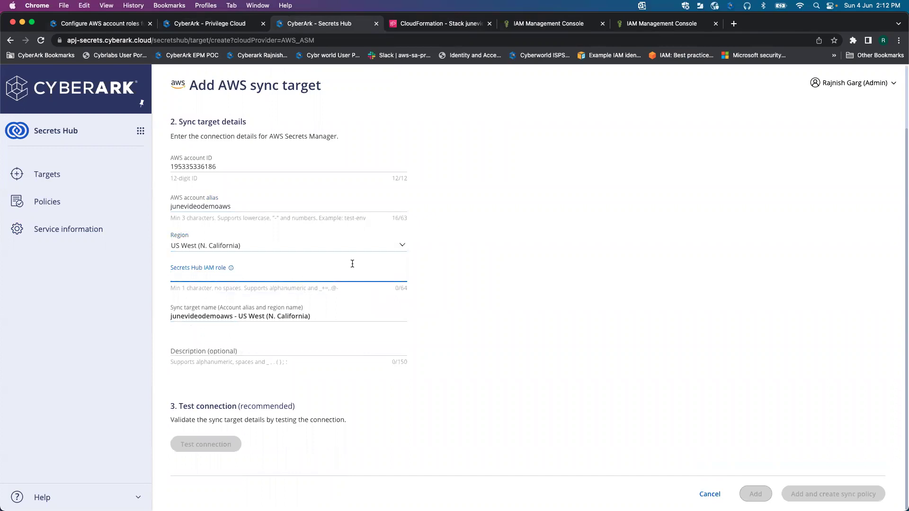
pyautogui.click(441, 22)
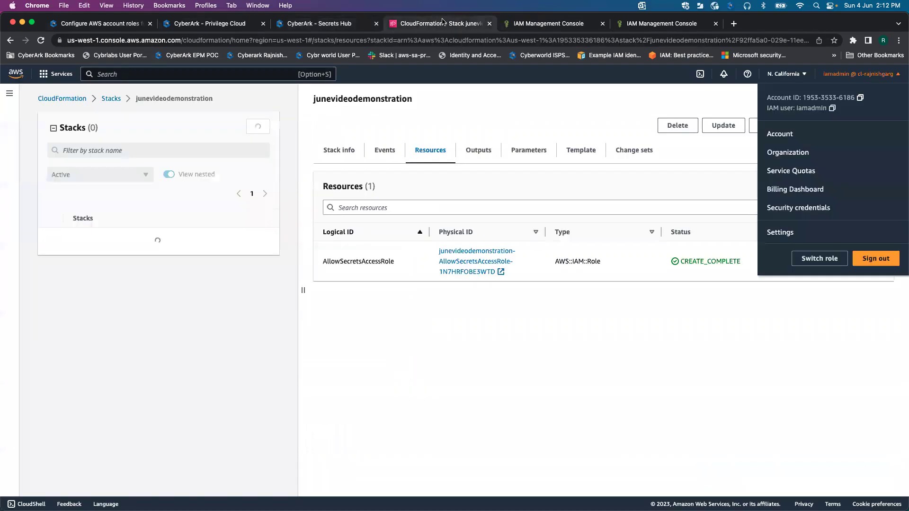
# Enter IAM role junevideodemonstration-AllowSecretsAccessRole-1N7HRFOBE3WTD and test the connection successfully
pyautogui.click(516, 30)
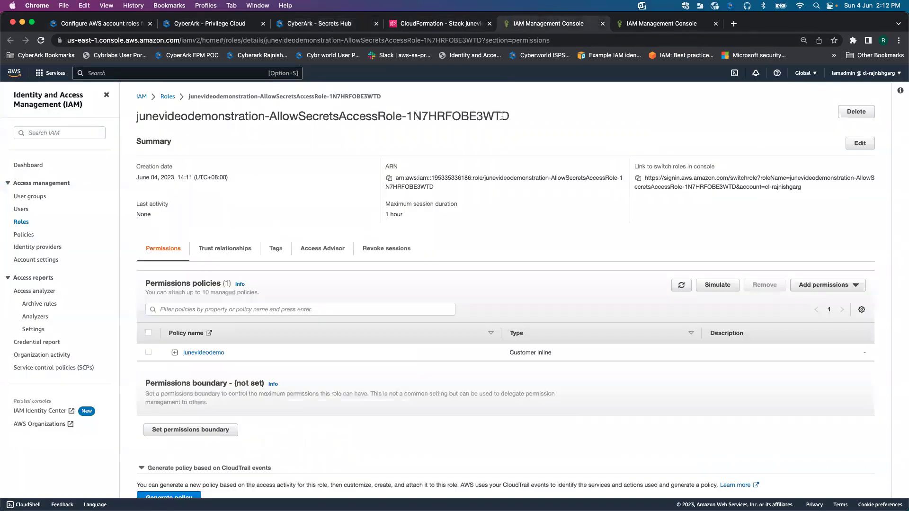
pyautogui.moveTo(507, 116); pyautogui.dragTo(135, 117)
pyautogui.press('super+c')
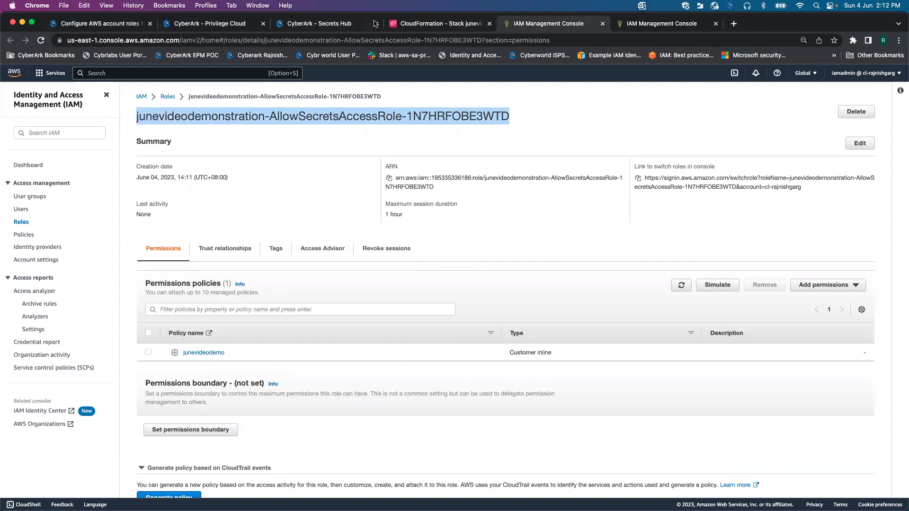
pyautogui.click(360, 23)
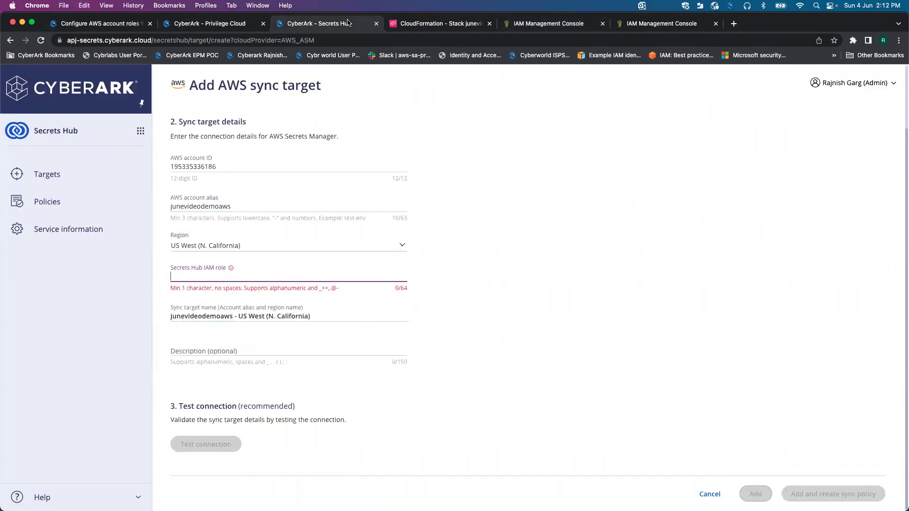
pyautogui.click(239, 272)
pyautogui.press('super+v')
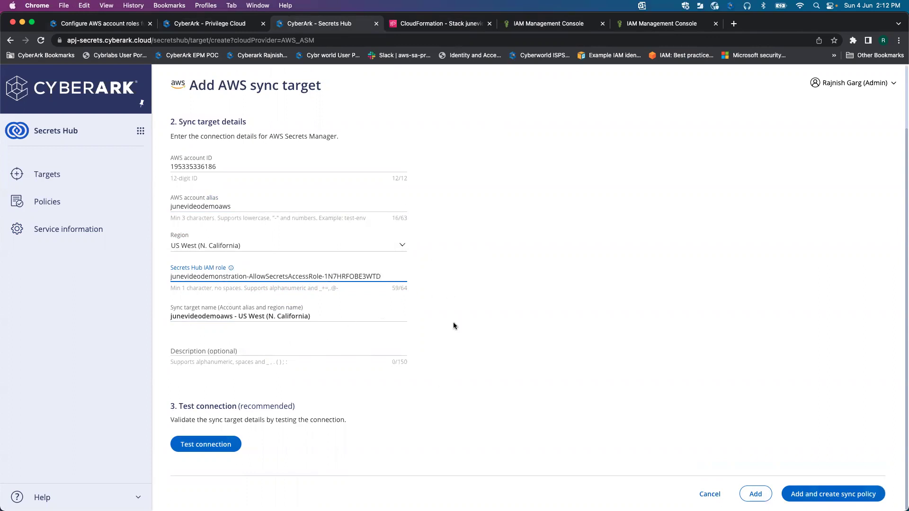
pyautogui.click(217, 446)
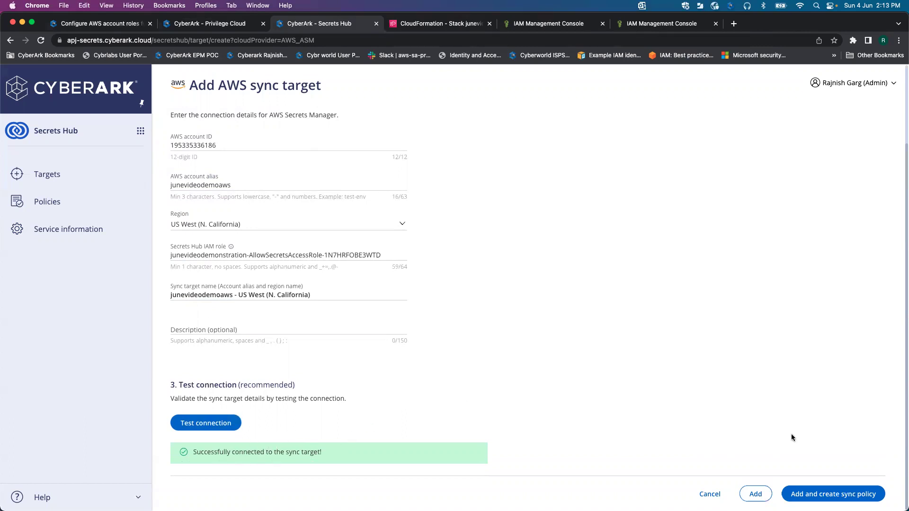
# Add the target and create sync policy junevideodemoaws from Safe junesecrethubdemonstration to target junevideodemoaws
pyautogui.click(837, 495)
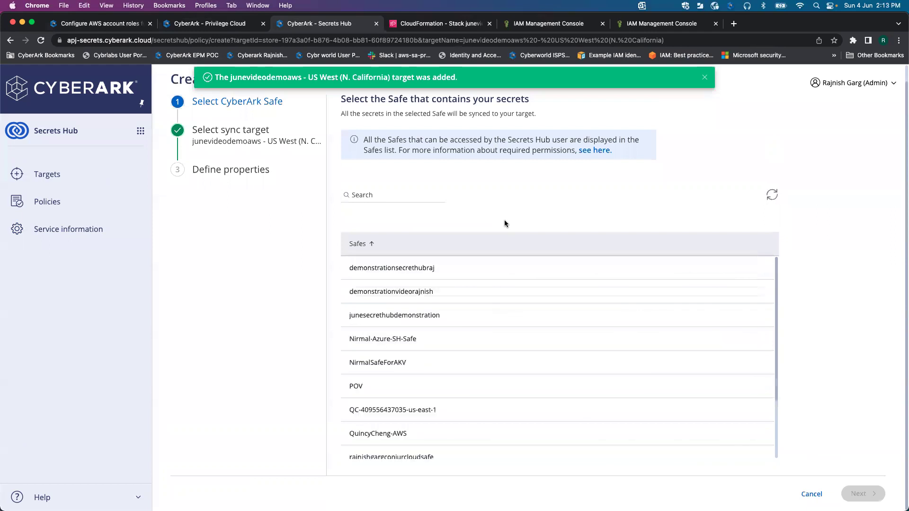
pyautogui.click(477, 317)
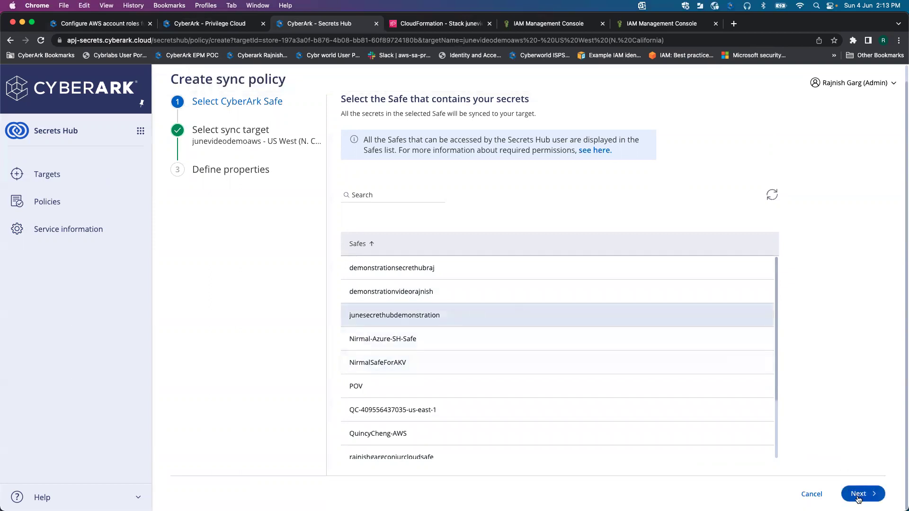
pyautogui.click(858, 493)
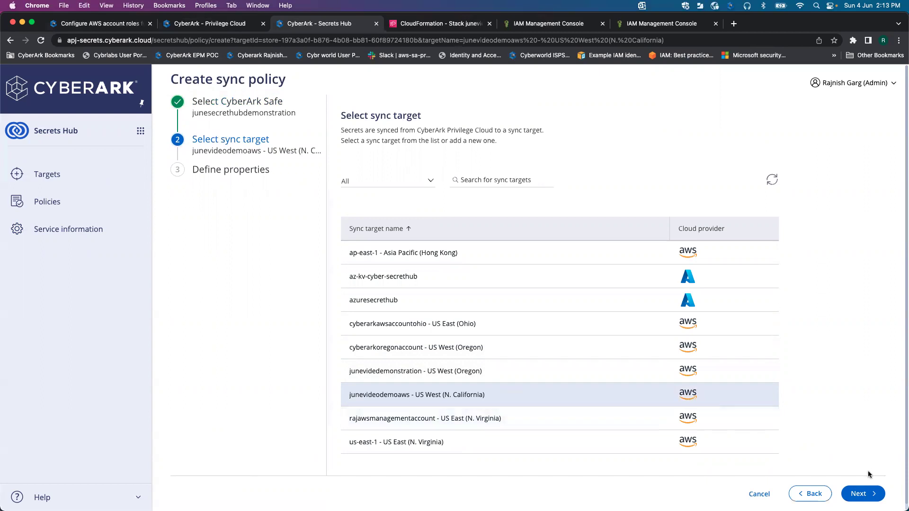
pyautogui.click(861, 494)
pyautogui.click(422, 169)
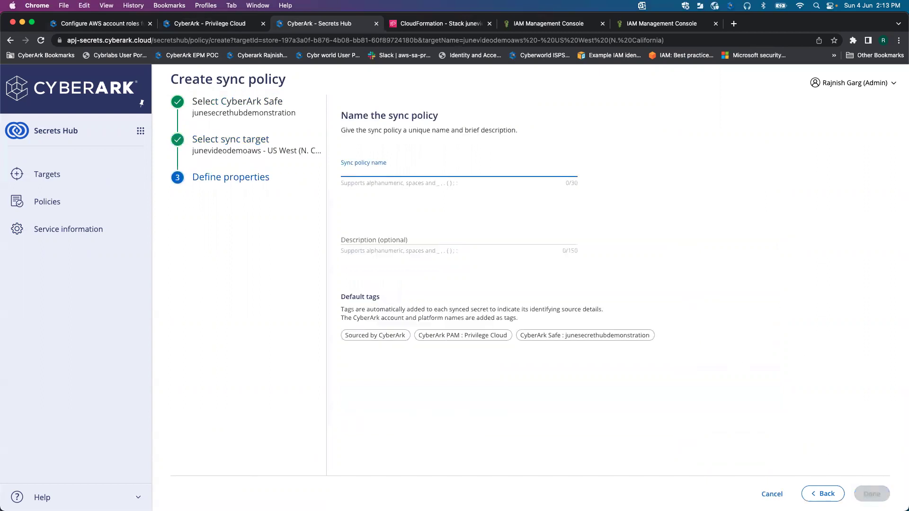
pyautogui.write('junevideodemoaws')
pyautogui.click(773, 311)
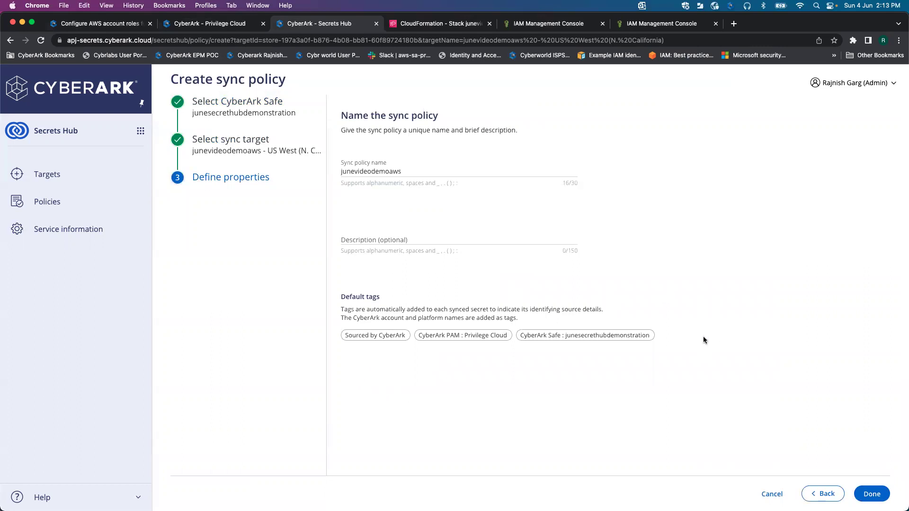
pyautogui.click(873, 495)
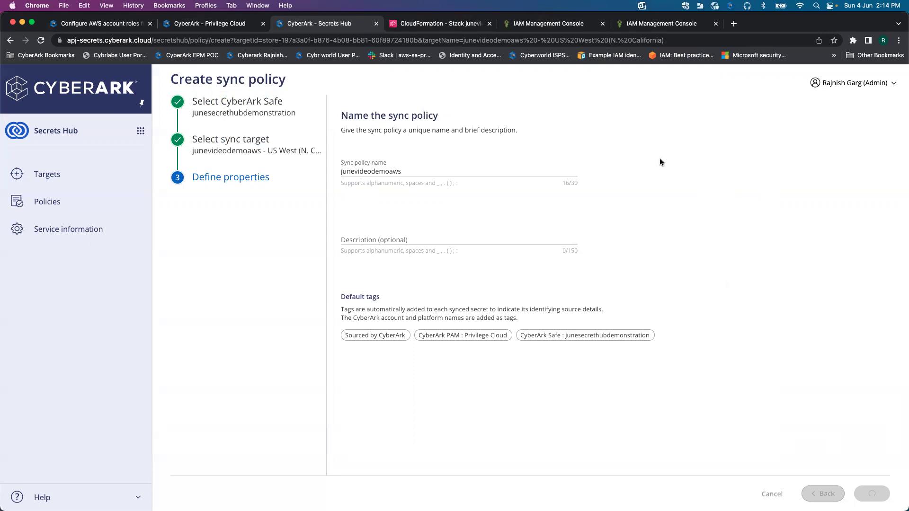
# Open AWS Secrets Manager by searching 'secrets', then return to the Secrets Hub policies list
pyautogui.click(458, 23)
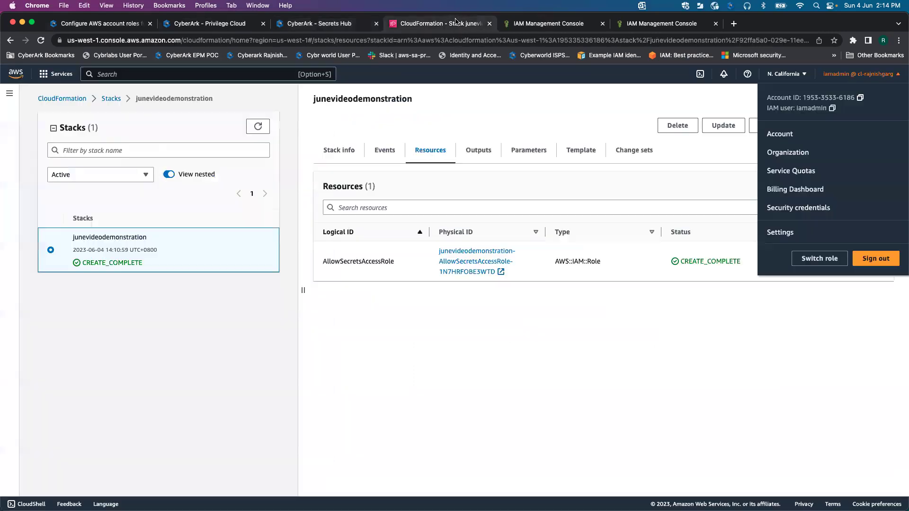
pyautogui.click(236, 75)
pyautogui.write('secrets')
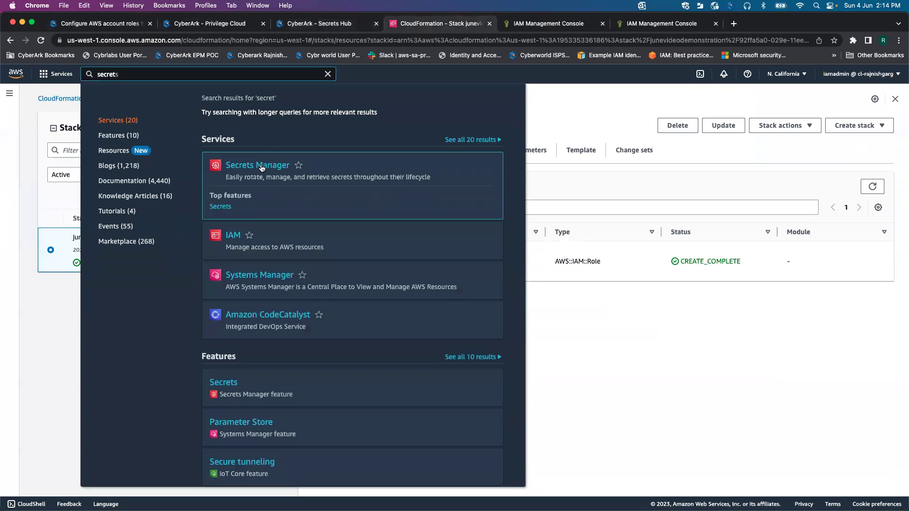
pyautogui.click(261, 168)
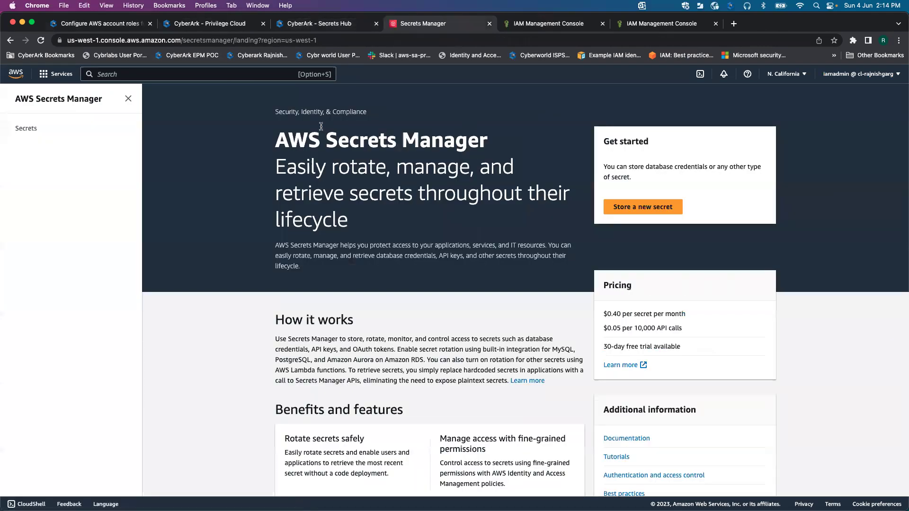
pyautogui.click(333, 25)
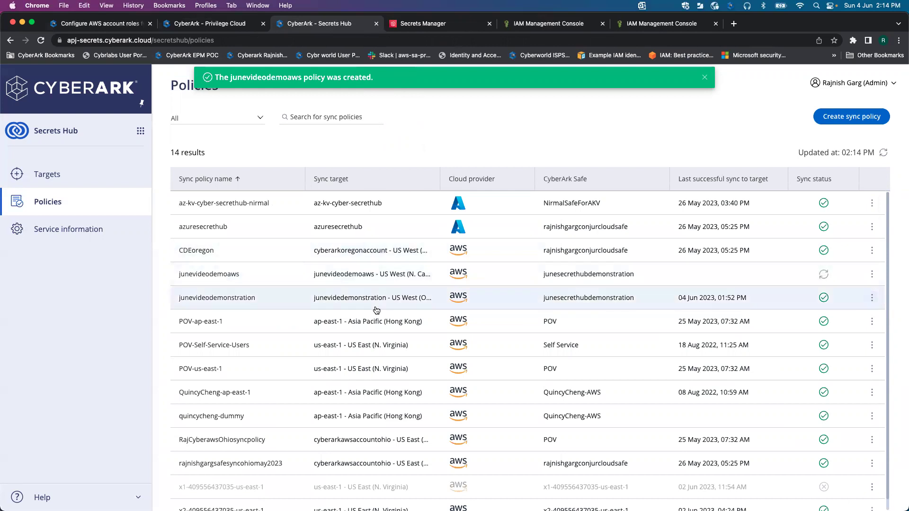
# Check the junevideodemoaws policy's sync status and details until it shows a successful sync
pyautogui.scroll(-1, 377, 311)
pyautogui.scroll(-1, 377, 311)
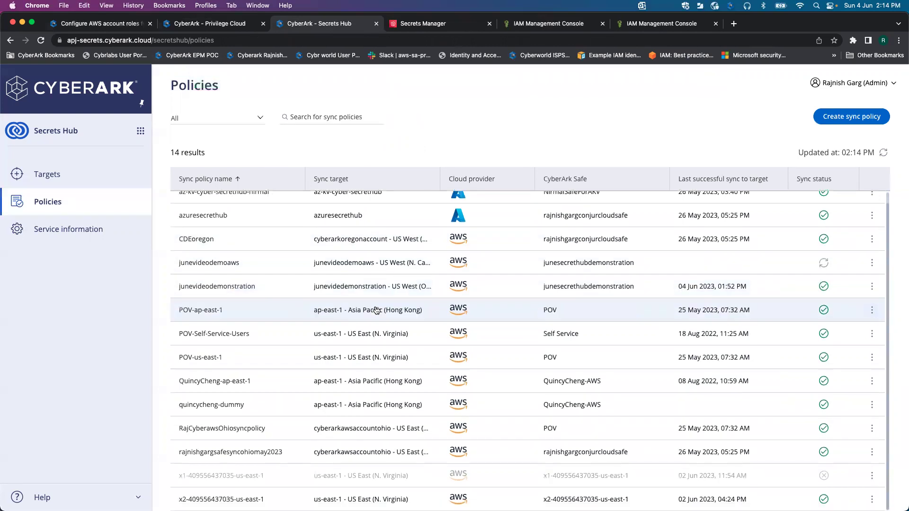
pyautogui.scroll(1, 376, 310)
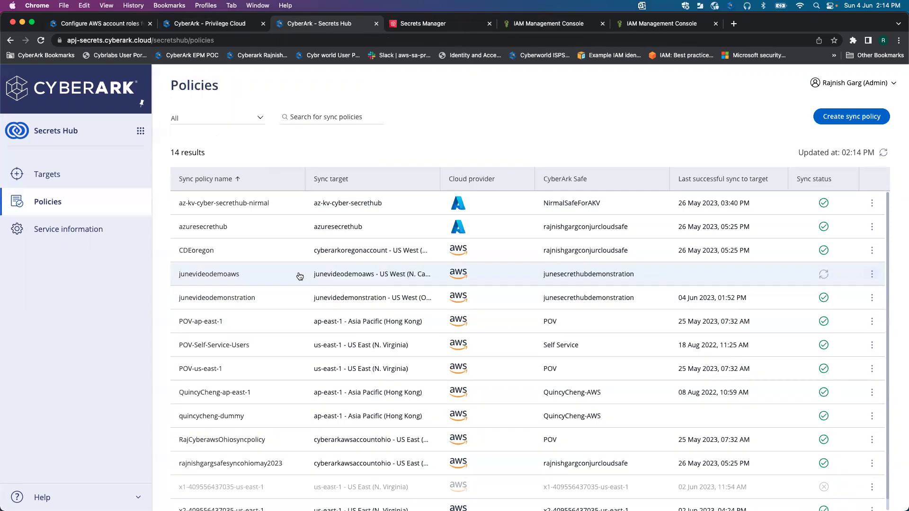
pyautogui.click(279, 274)
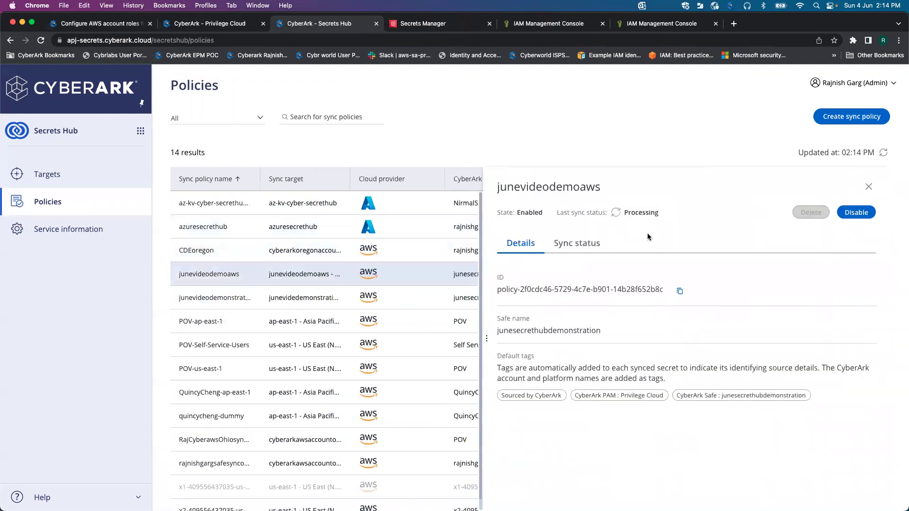
pyautogui.click(585, 244)
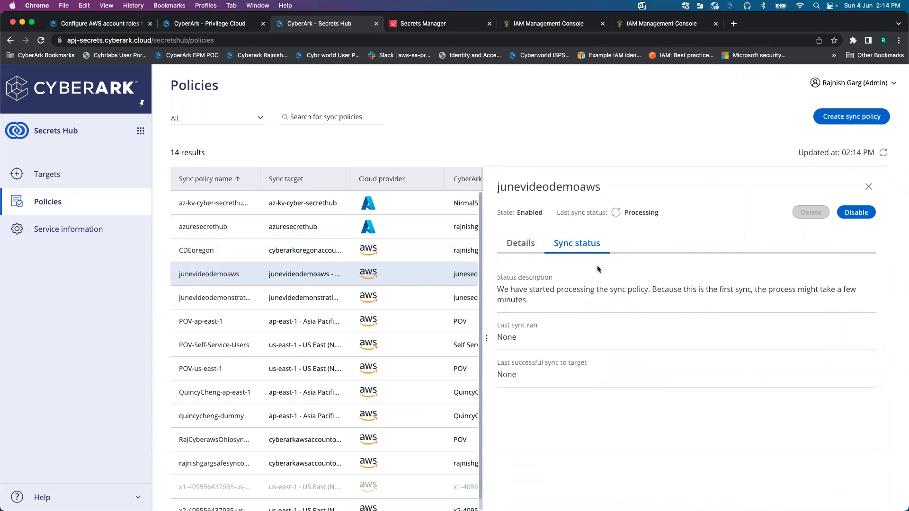
pyautogui.click(523, 244)
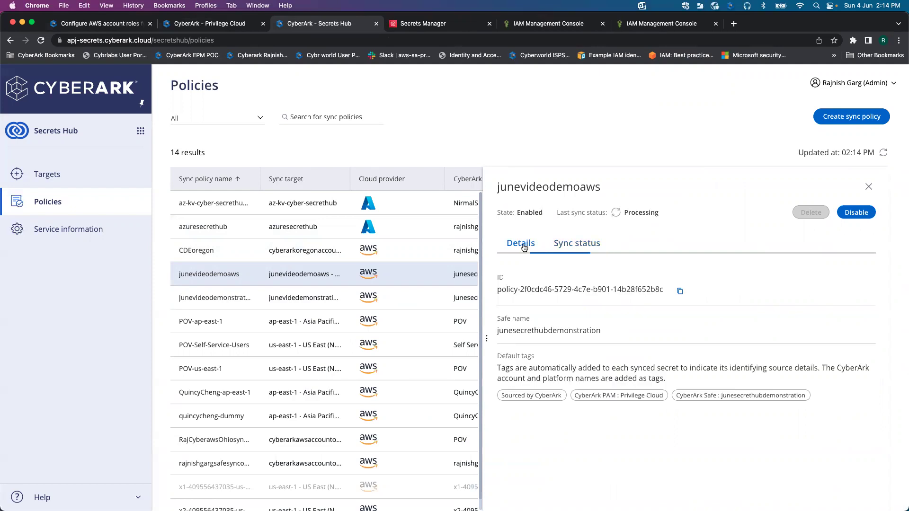
pyautogui.click(883, 155)
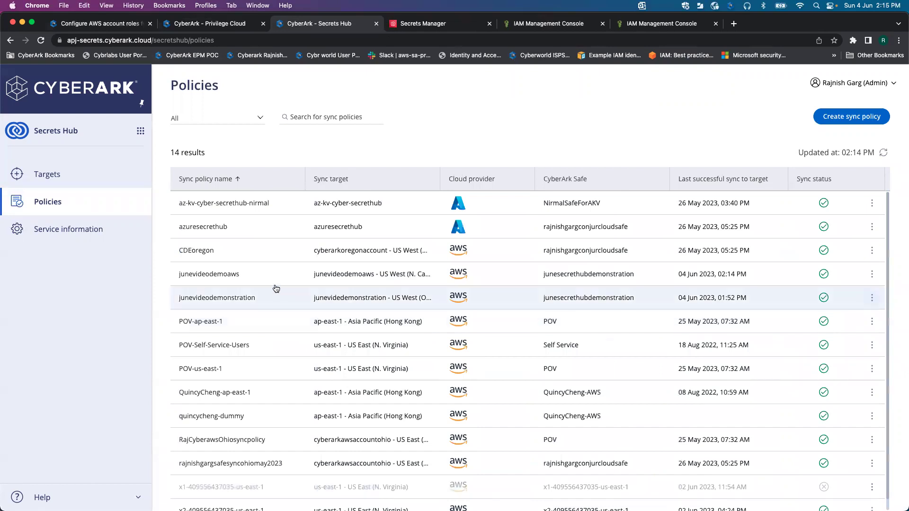
pyautogui.moveTo(824, 276)
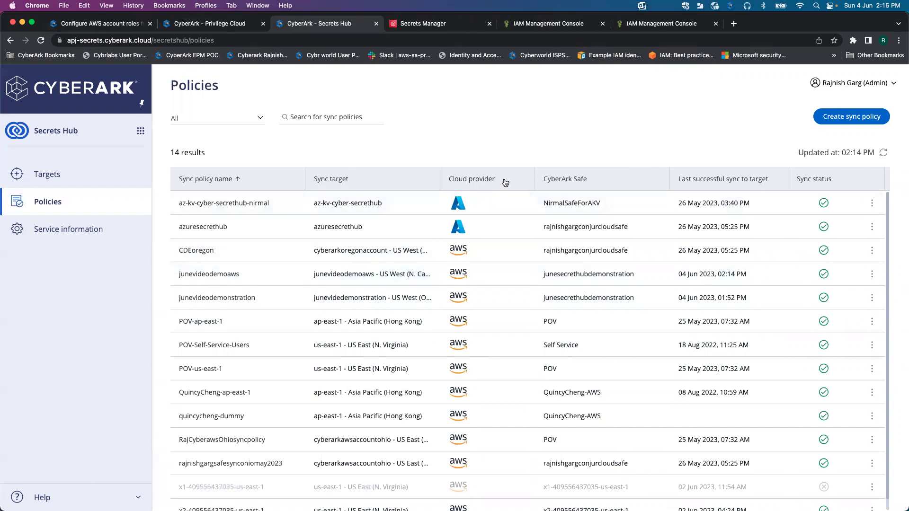
# Reload the AWS Secrets Manager page
pyautogui.click(448, 24)
pyautogui.click(379, 39)
pyautogui.press('Return')
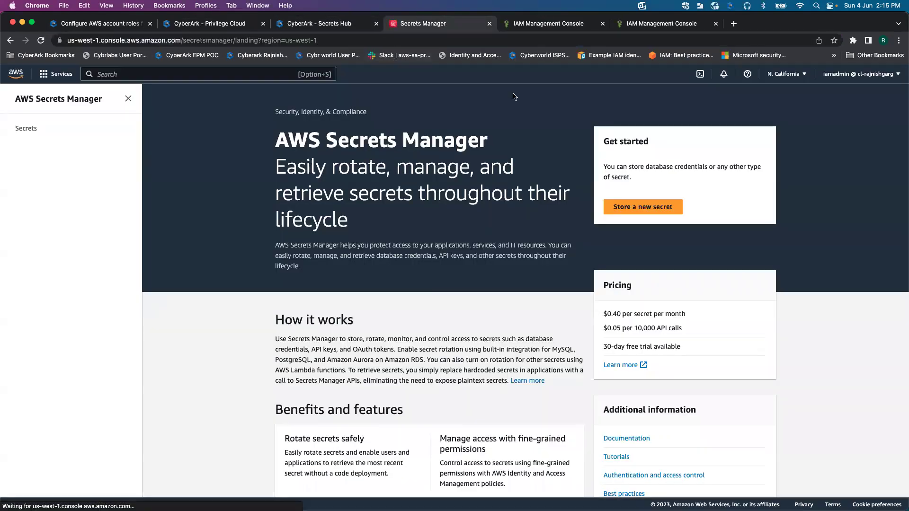
# Open secret junesecrethubdemonstration/Junemysqlaccount and retrieve its address, username, platform and password
pyautogui.click(31, 127)
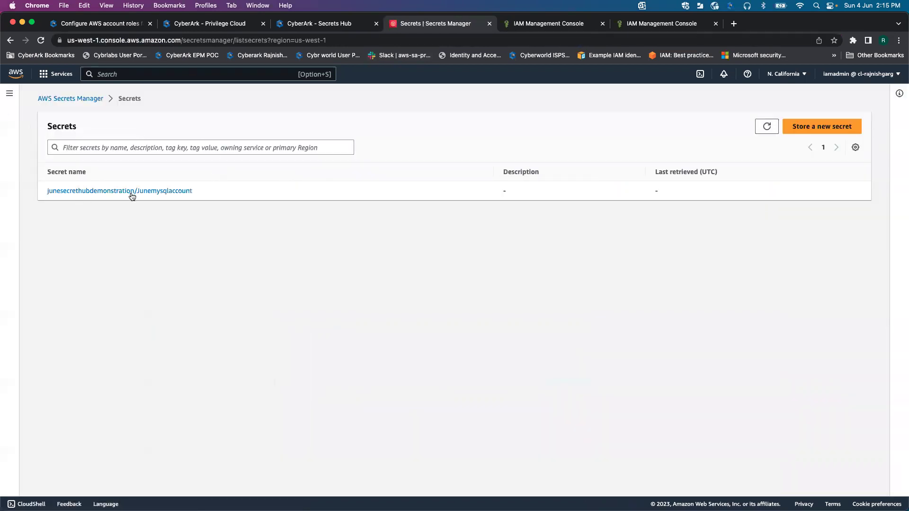
pyautogui.click(129, 191)
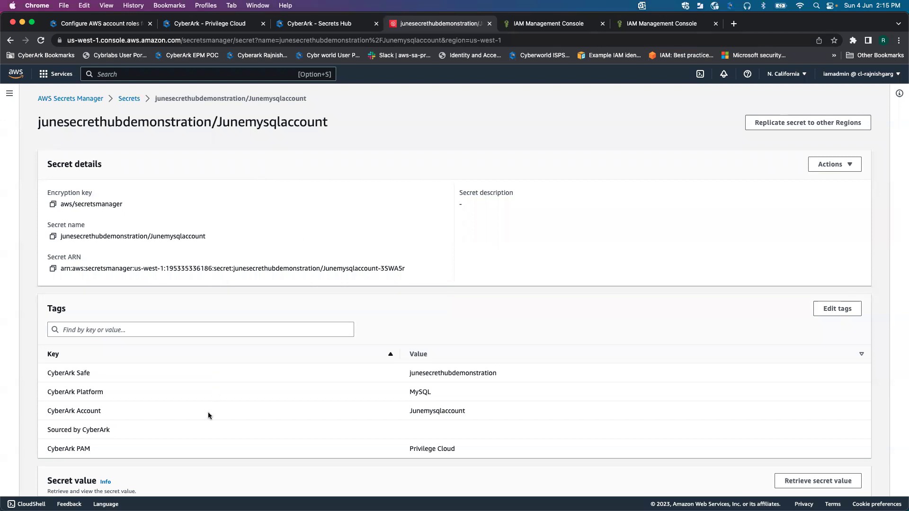
pyautogui.scroll(-5, 208, 415)
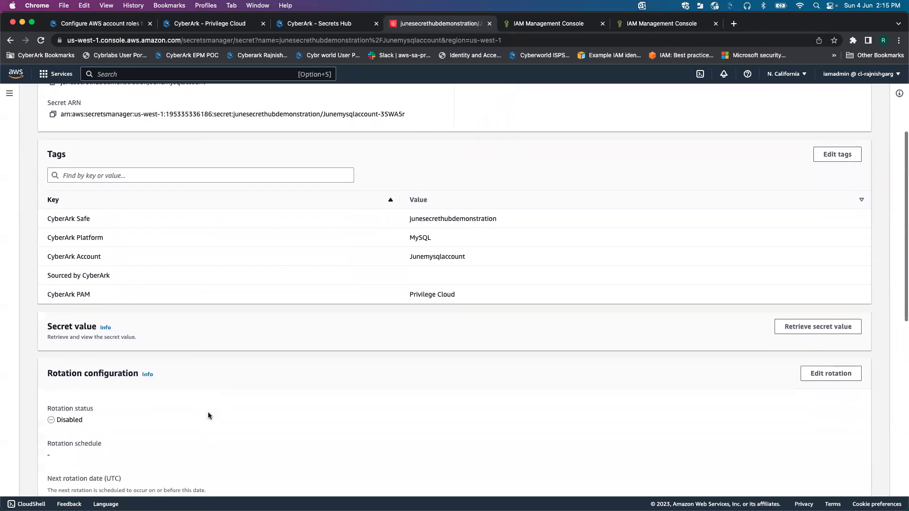
pyautogui.scroll(-2, 292, 353)
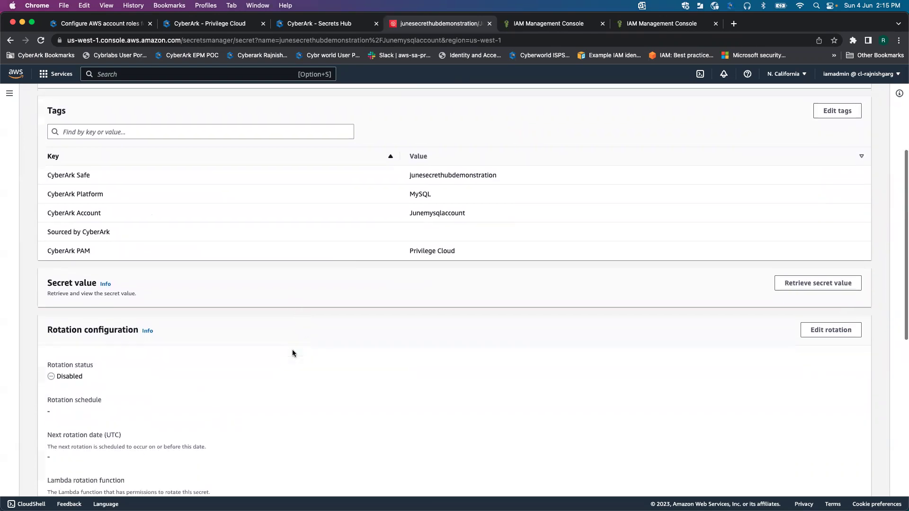
pyautogui.click(818, 284)
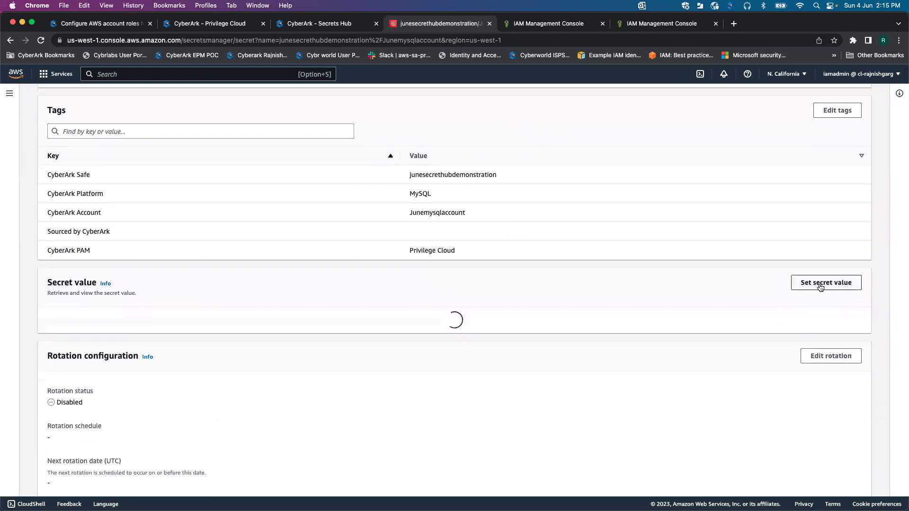
pyautogui.scroll(-2, 467, 382)
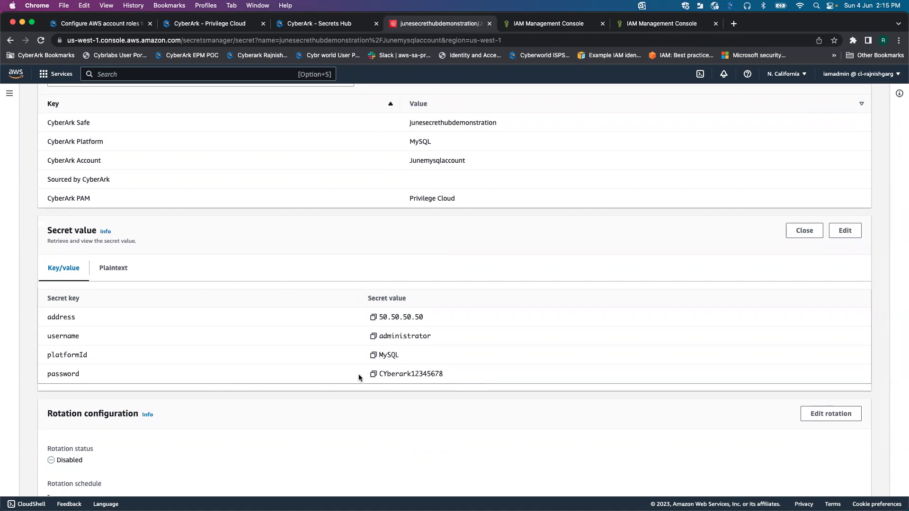
pyautogui.scroll(5, 505, 274)
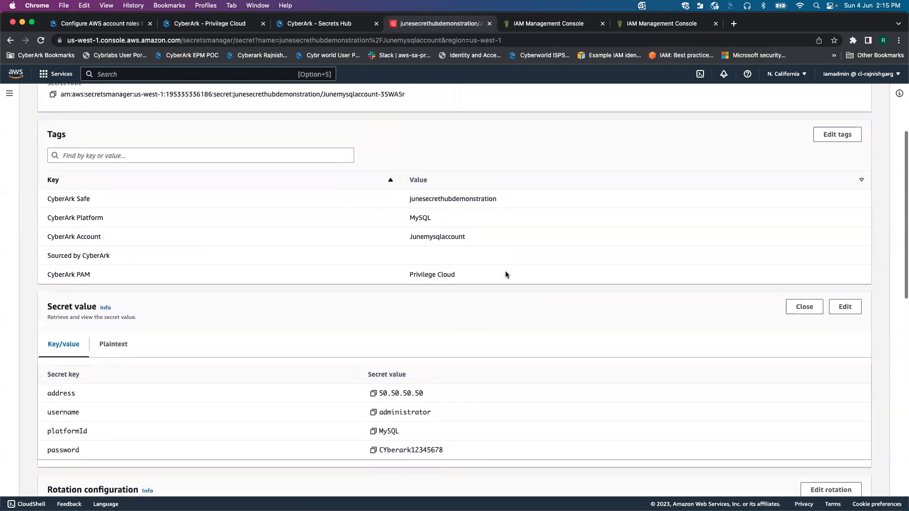
# Find the administrator account on 50.50.50.50 in Accounts View and start a password change
pyautogui.click(226, 24)
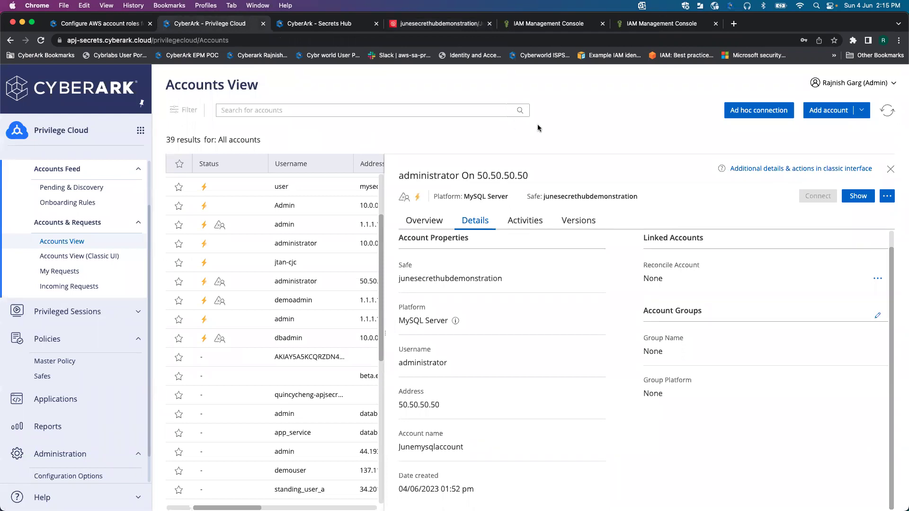
pyautogui.click(430, 221)
pyautogui.click(475, 221)
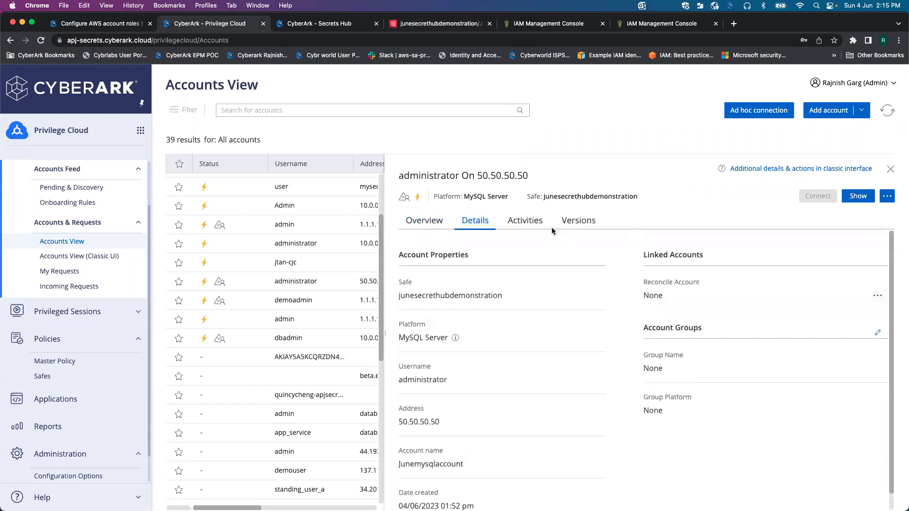
pyautogui.click(887, 197)
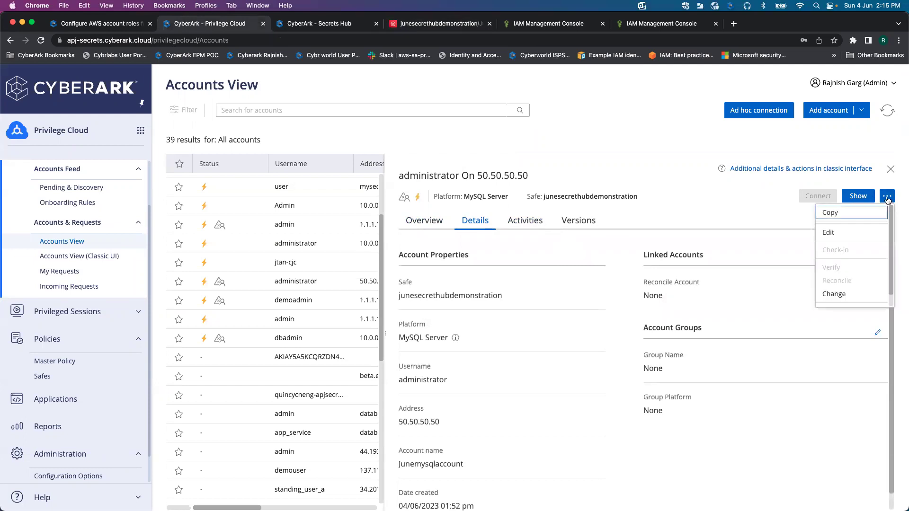
pyautogui.click(847, 297)
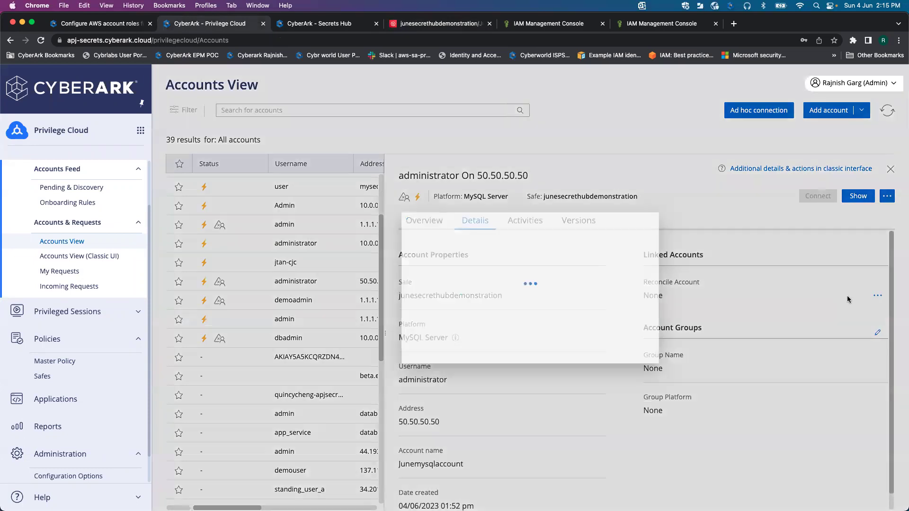
# Enter the new account password and type it again to confirm it, fixing typos
pyautogui.click(458, 259)
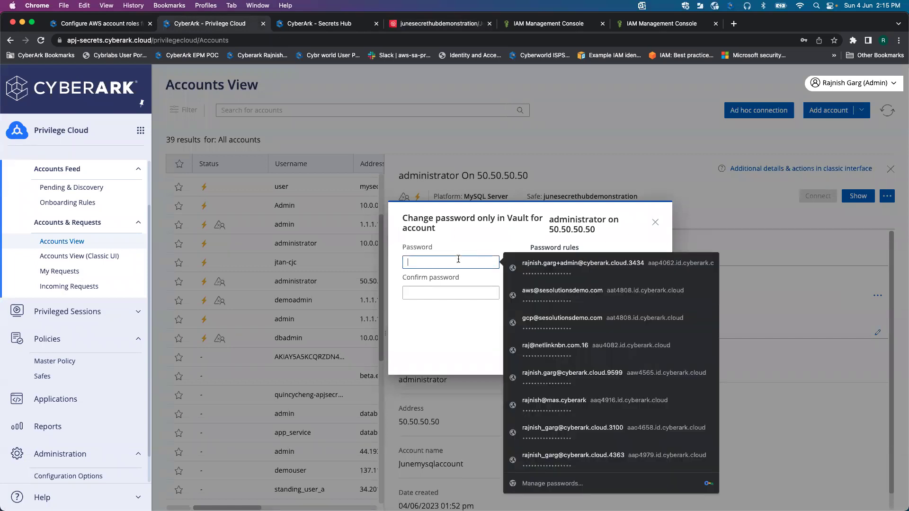
pyautogui.write('C')
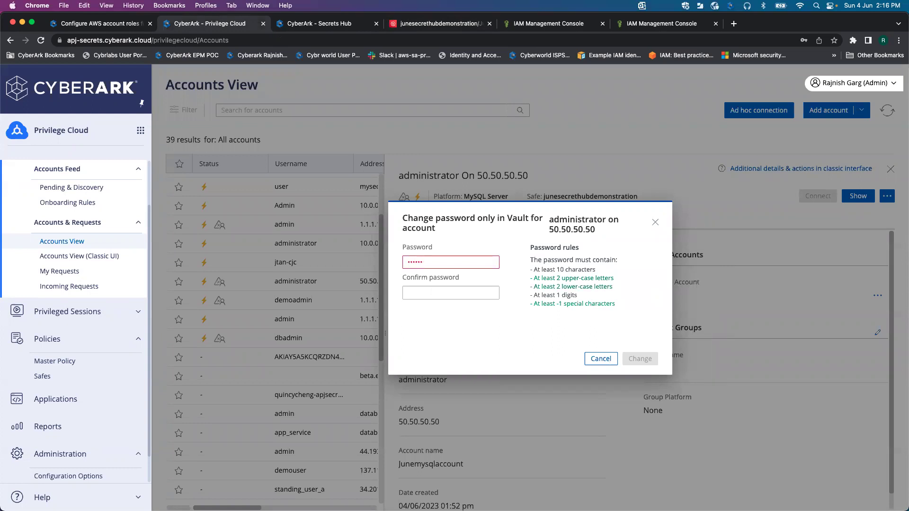
pyautogui.press('BackSpace')
pyautogui.press('BackSpace')
pyautogui.press('BackSpace')
pyautogui.press('BackSpace')
pyautogui.press('BackSpace')
pyautogui.press('BackSpace')
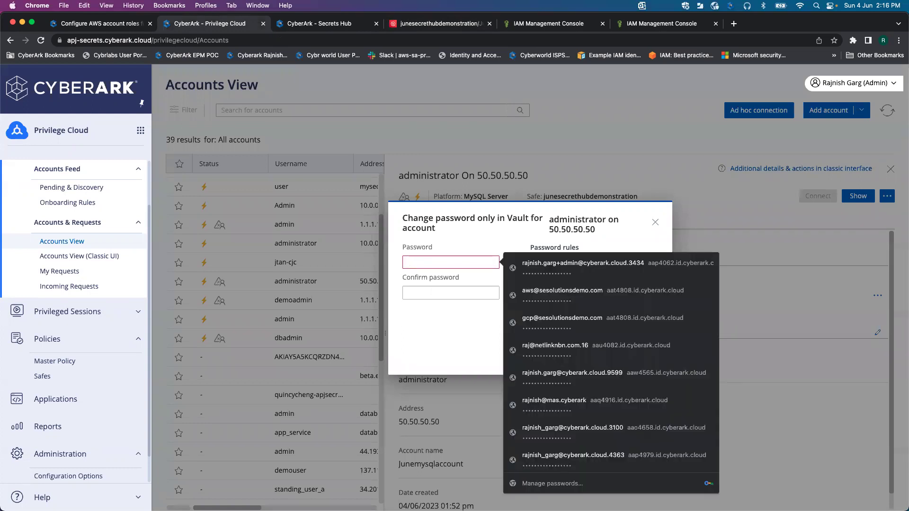
pyautogui.write('CY')
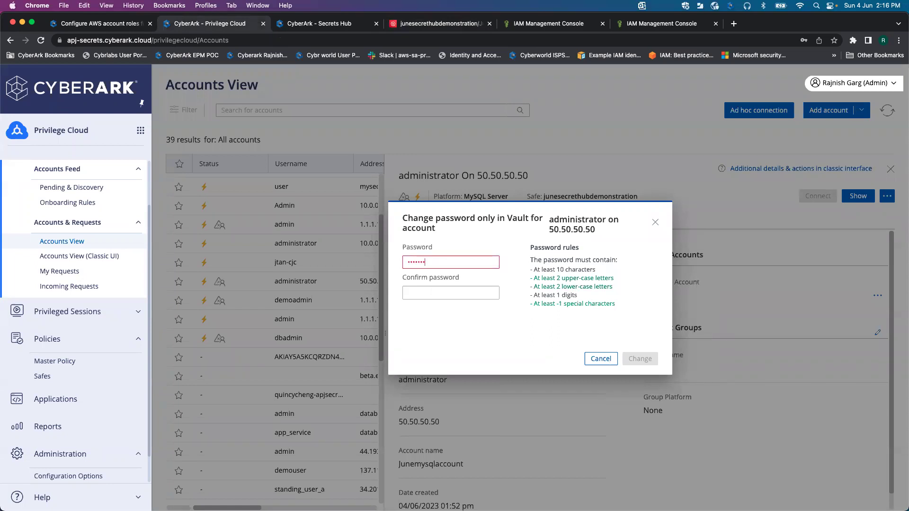
pyautogui.write('**')
pyautogui.click(426, 292)
pyautogui.write('C***')
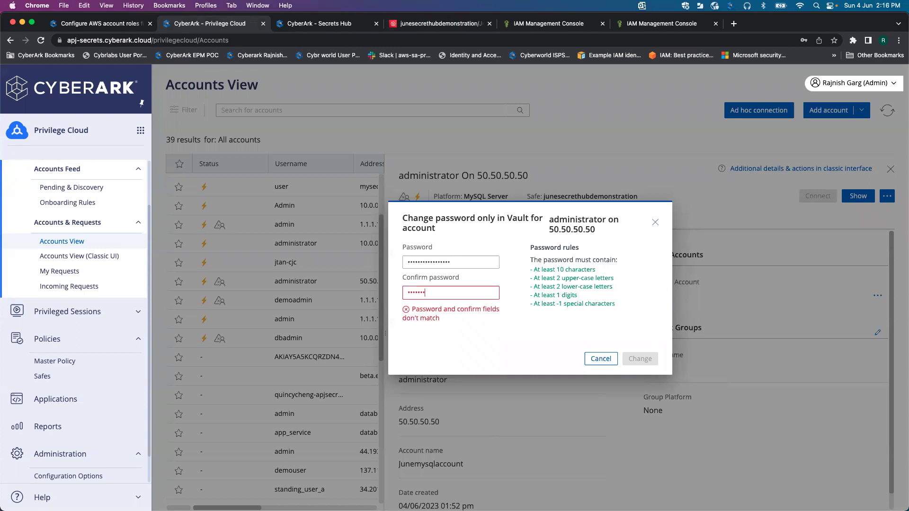
pyautogui.write('**********')
pyautogui.press('BackSpace')
pyautogui.press('BackSpace')
pyautogui.press('BackSpace')
pyautogui.press('BackSpace')
pyautogui.press('BackSpace')
pyautogui.press('BackSpace')
pyautogui.press('BackSpace')
pyautogui.press('BackSpace')
pyautogui.press('BackSpace')
pyautogui.press('BackSpace')
pyautogui.press('BackSpace')
pyautogui.press('BackSpace')
pyautogui.press('BackSpace')
pyautogui.press('BackSpace')
pyautogui.press('BackSpace')
pyautogui.press('BackSpace')
pyautogui.press('BackSpace')
pyautogui.write('************')
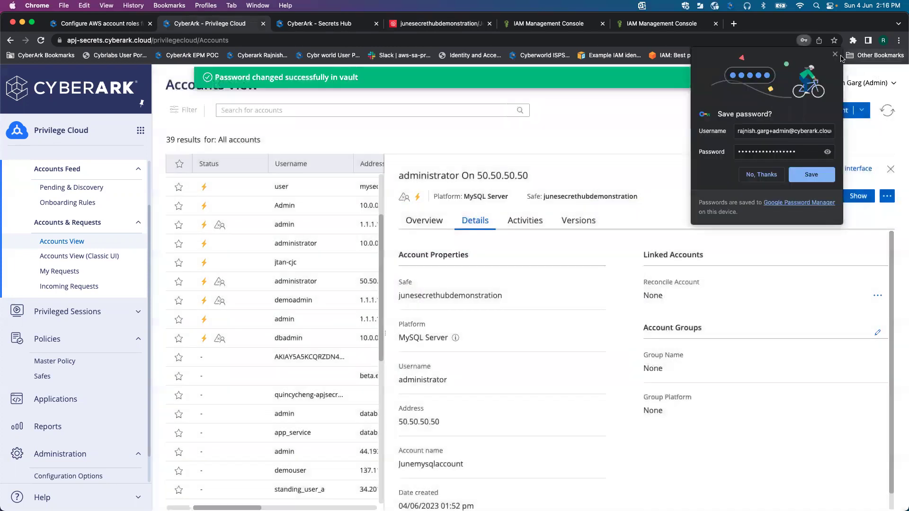
pyautogui.click(837, 56)
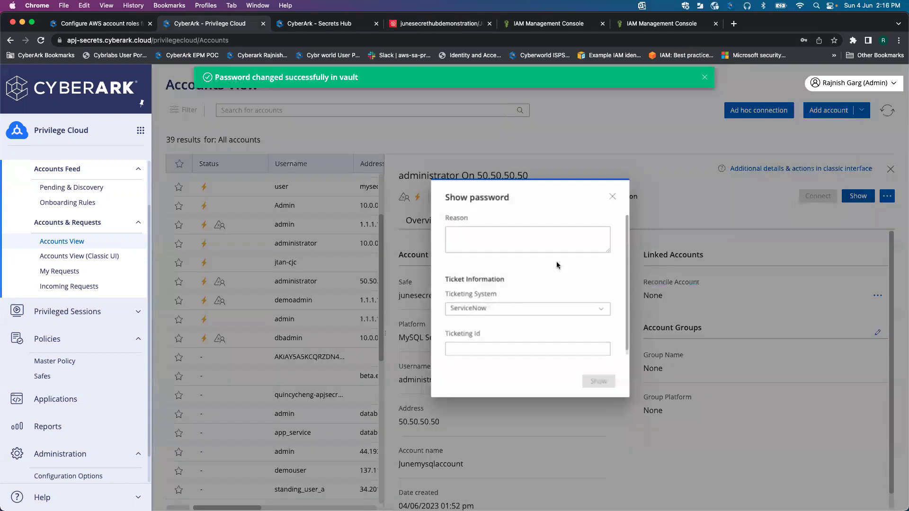
pyautogui.click(490, 230)
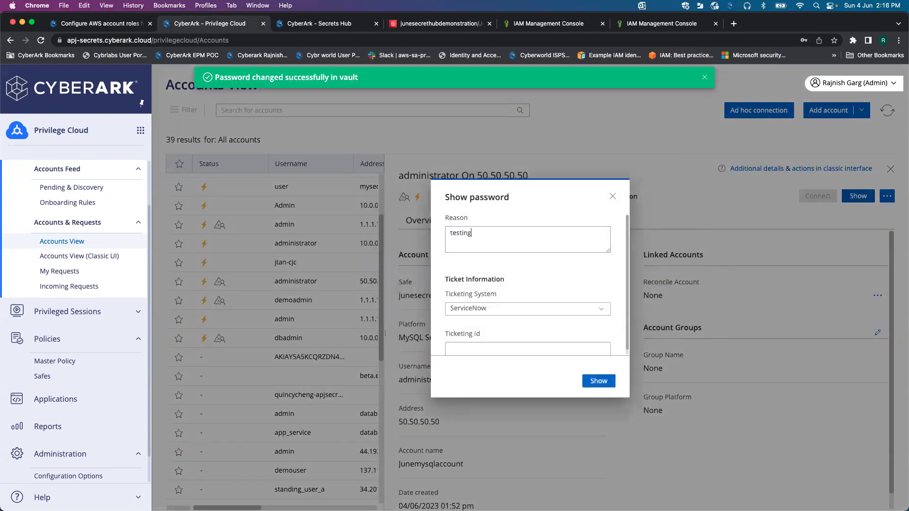
pyautogui.click(597, 381)
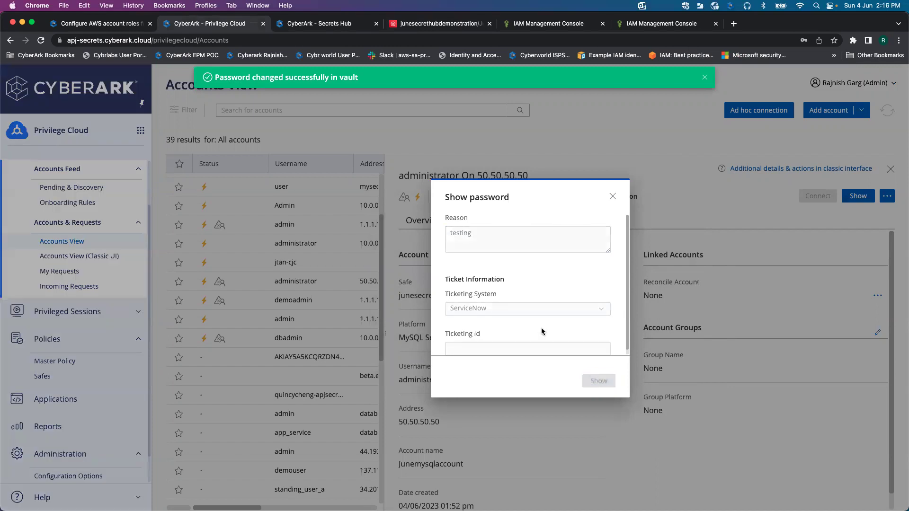
pyautogui.click(542, 292)
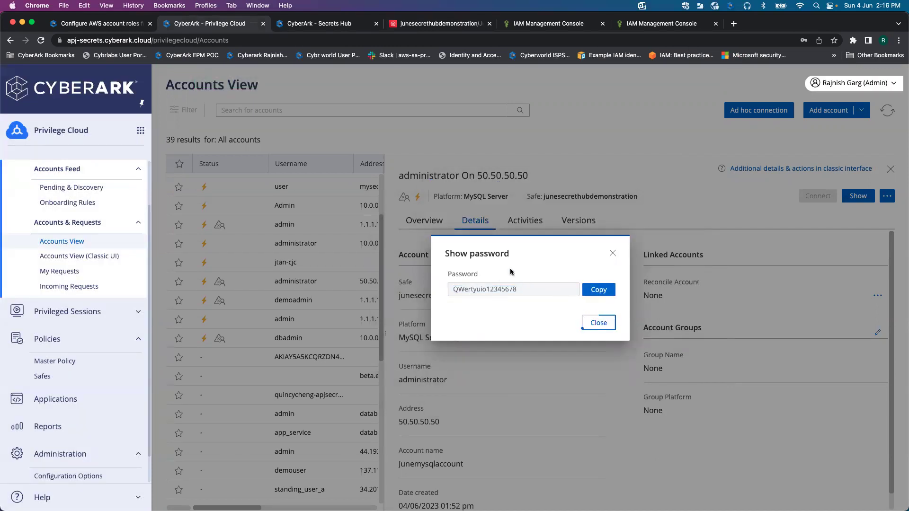
pyautogui.click(612, 254)
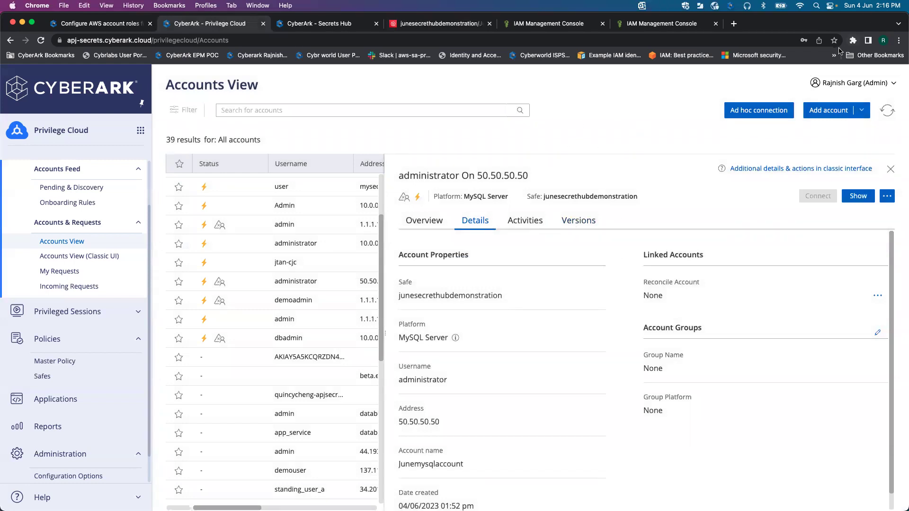
# Retrieve the Junemysqlaccount secret value in Secrets Manager to check the updated password
pyautogui.press('super+4')
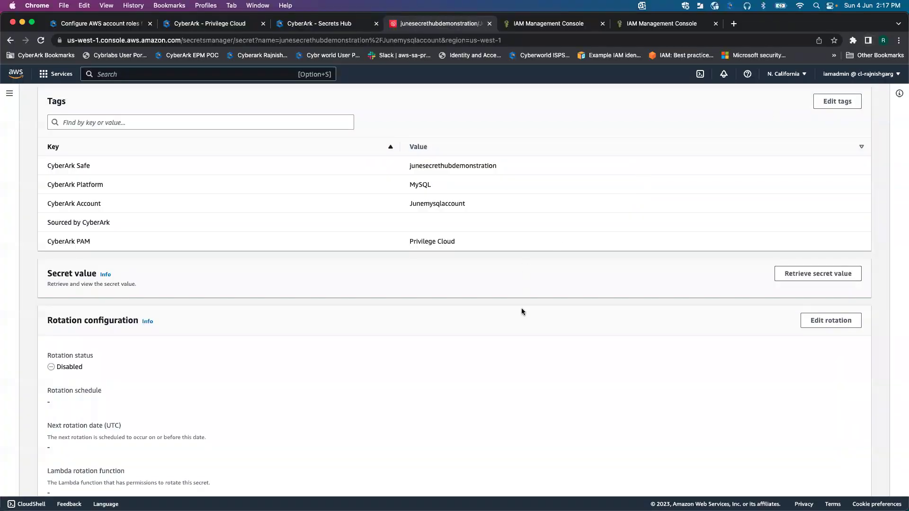
pyautogui.scroll(4, 638, 268)
pyautogui.scroll(-3, 638, 268)
pyautogui.scroll(-2, 638, 268)
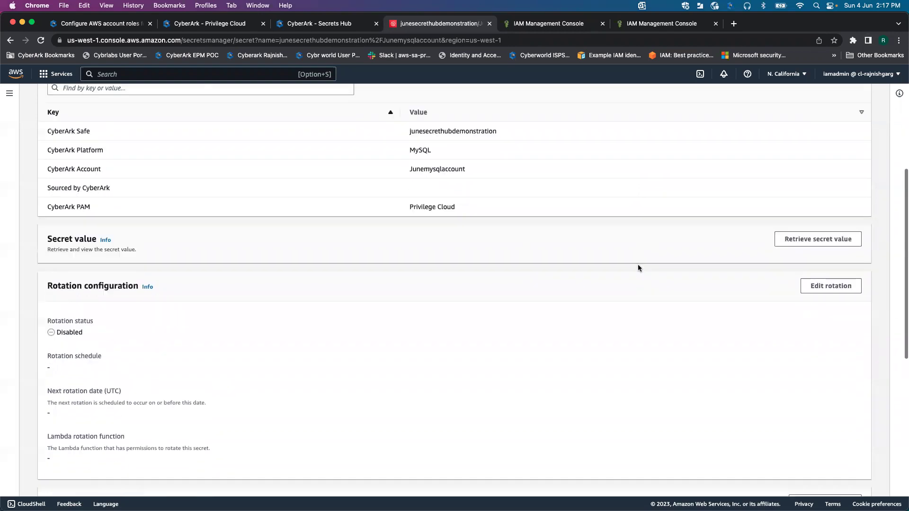
pyautogui.click(819, 243)
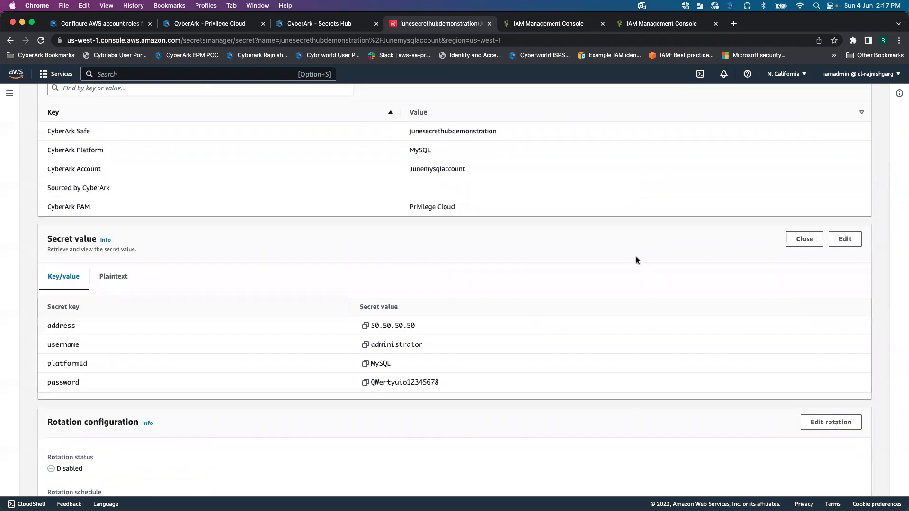